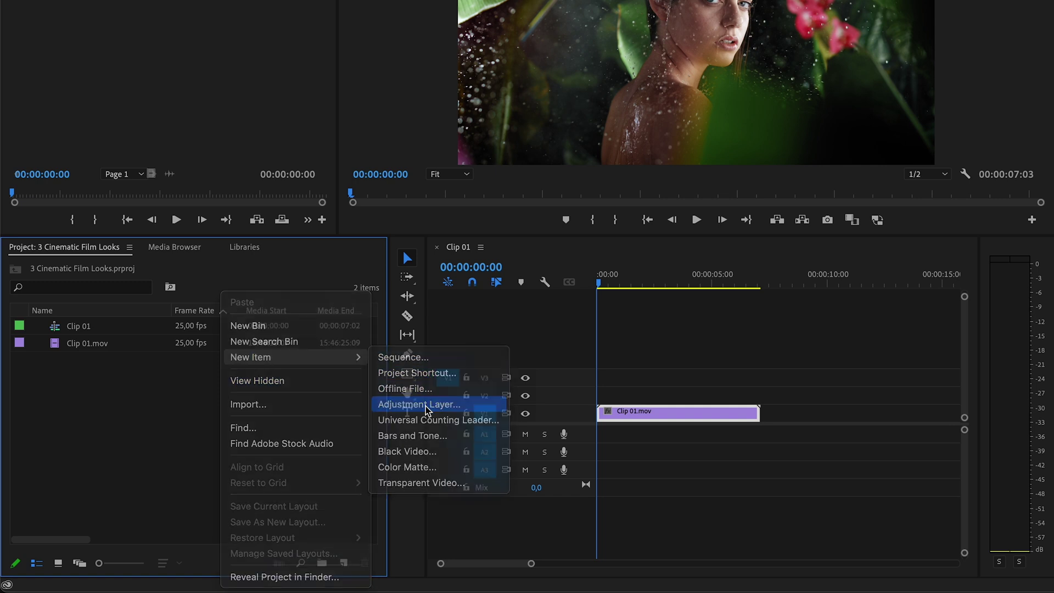
Step: Create an adjustment layer at 4096 × 2304 and 25,00 fps and lay it over the full length of Clip 01.mov on V2
left_click(426, 405)
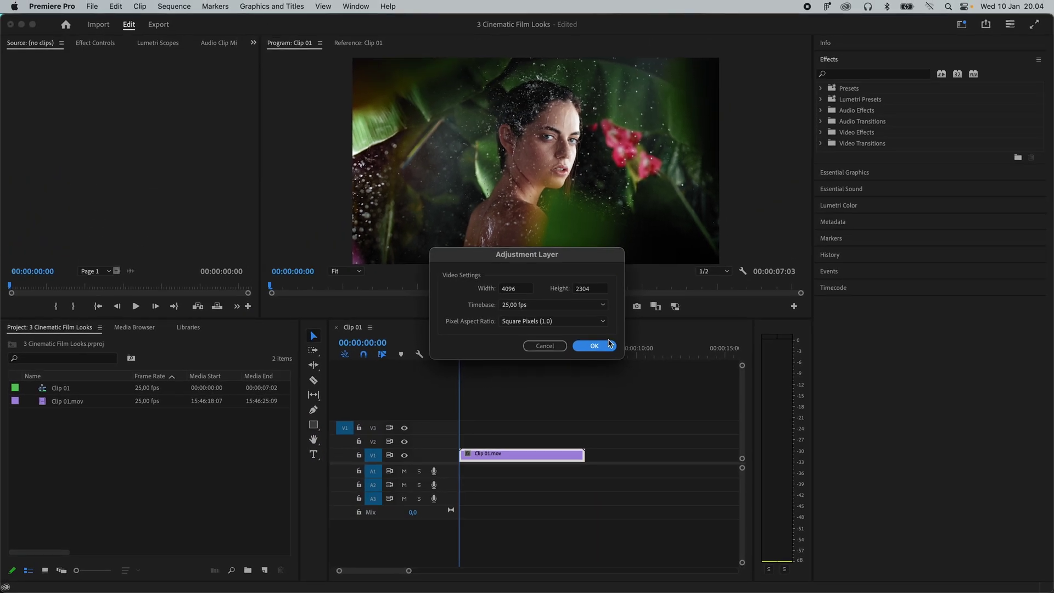
left_click(594, 345)
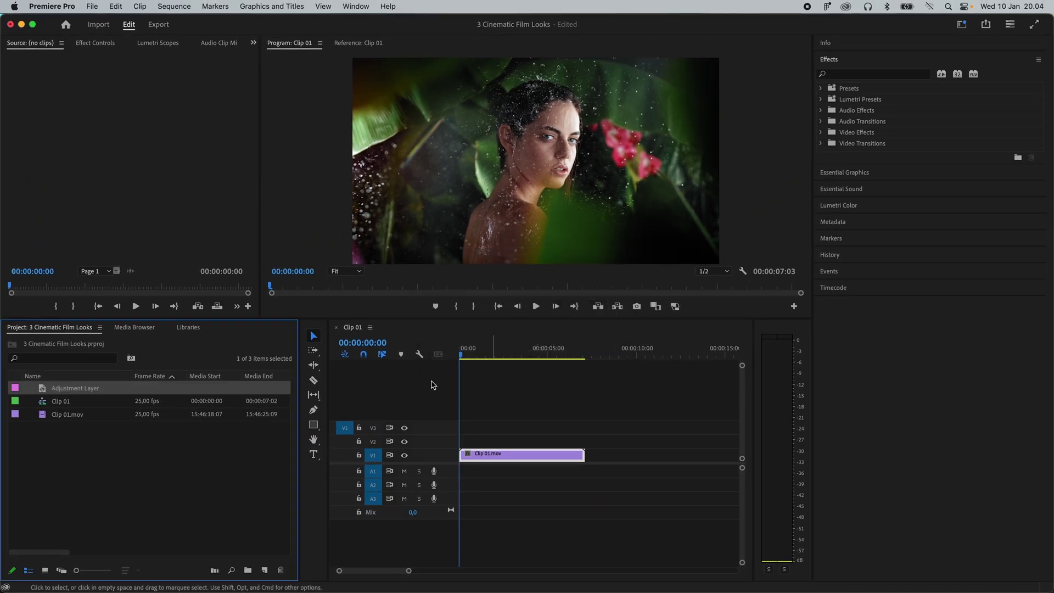
left_click_drag(83, 393, 584, 439)
left_click(531, 442)
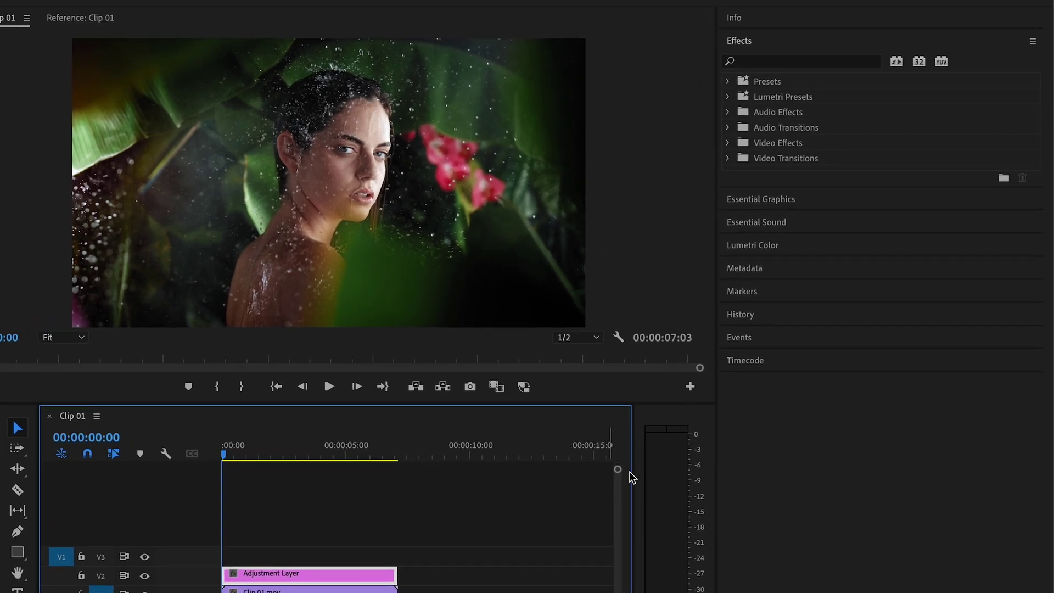
Step: In Lumetri Basic Correction on the adjustment layer, set Highlights to -60,2, adjust Temperature slightly and lower Saturation a little
left_click(810, 251)
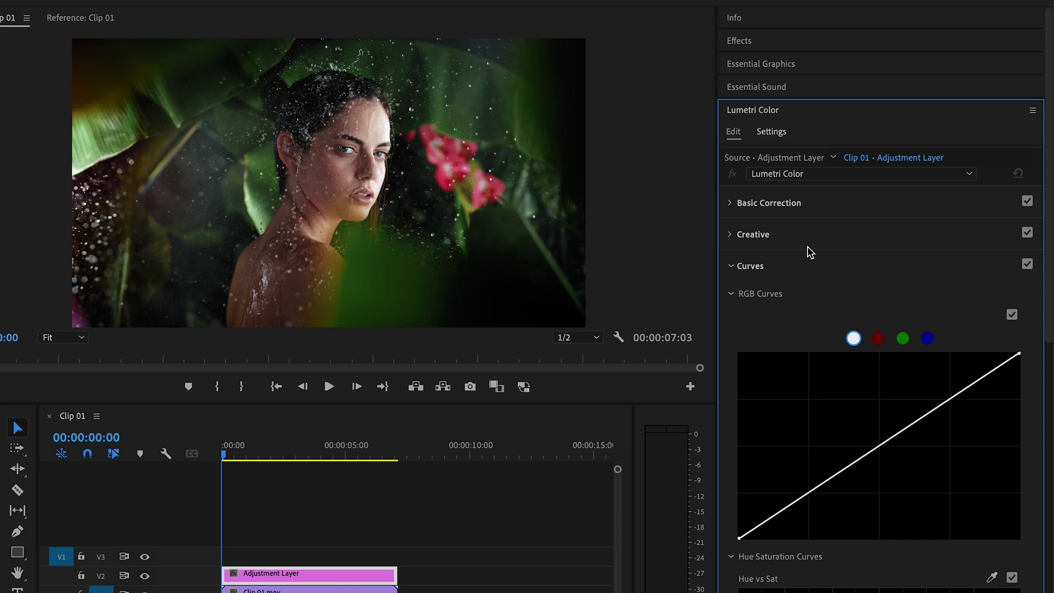
left_click(732, 202)
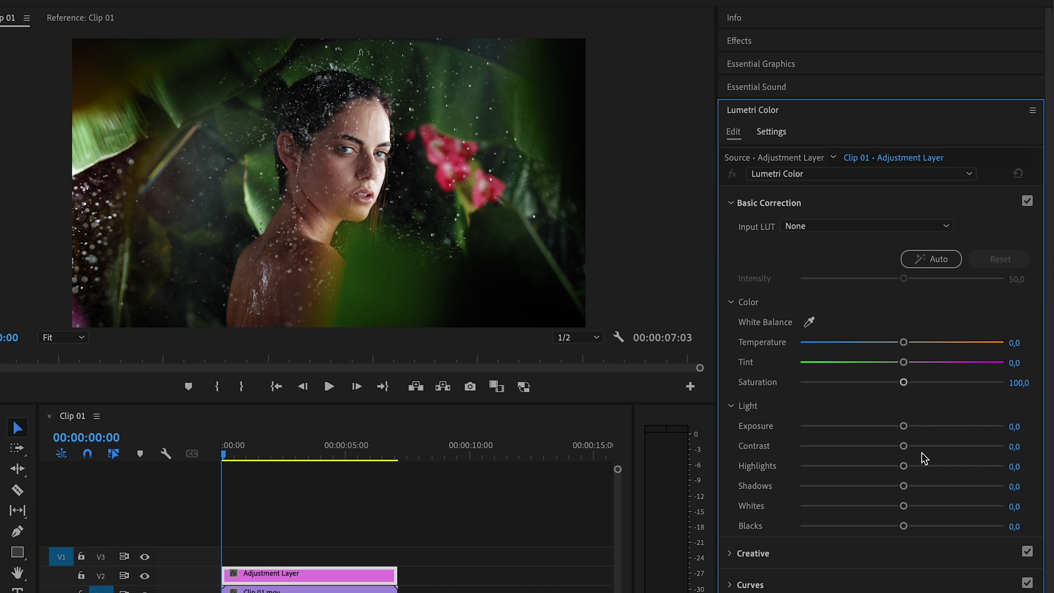
left_click_drag(903, 466, 844, 466)
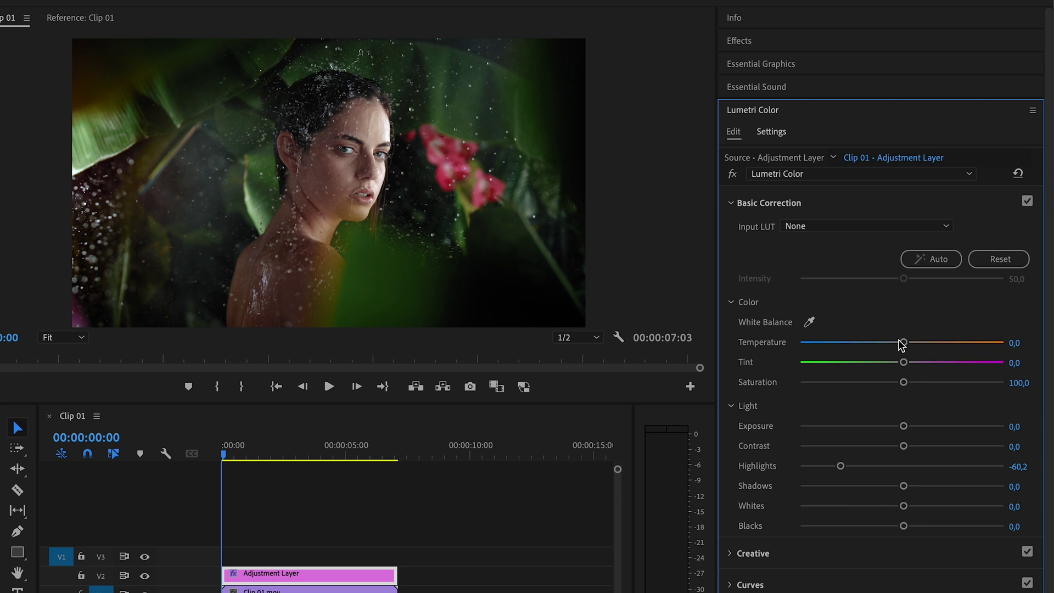
left_click_drag(919, 337, 921, 337)
left_click_drag(906, 381, 891, 383)
left_click(733, 204)
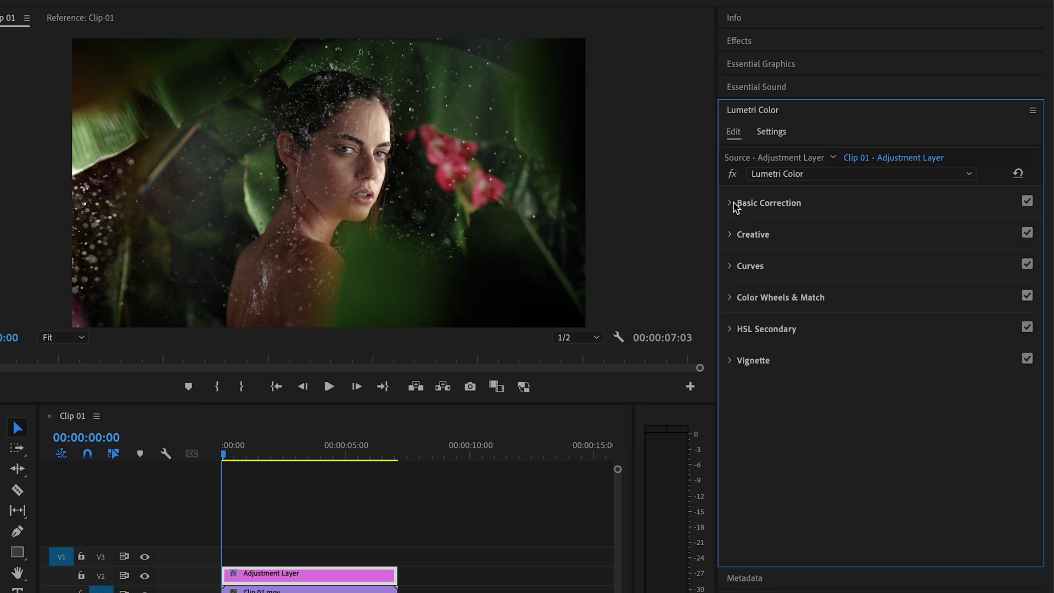
Step: Add three points to the white RGB curve and raise the upper one slightly to lift the highlights
left_click(734, 266)
scroll(846, 287, "down", 2)
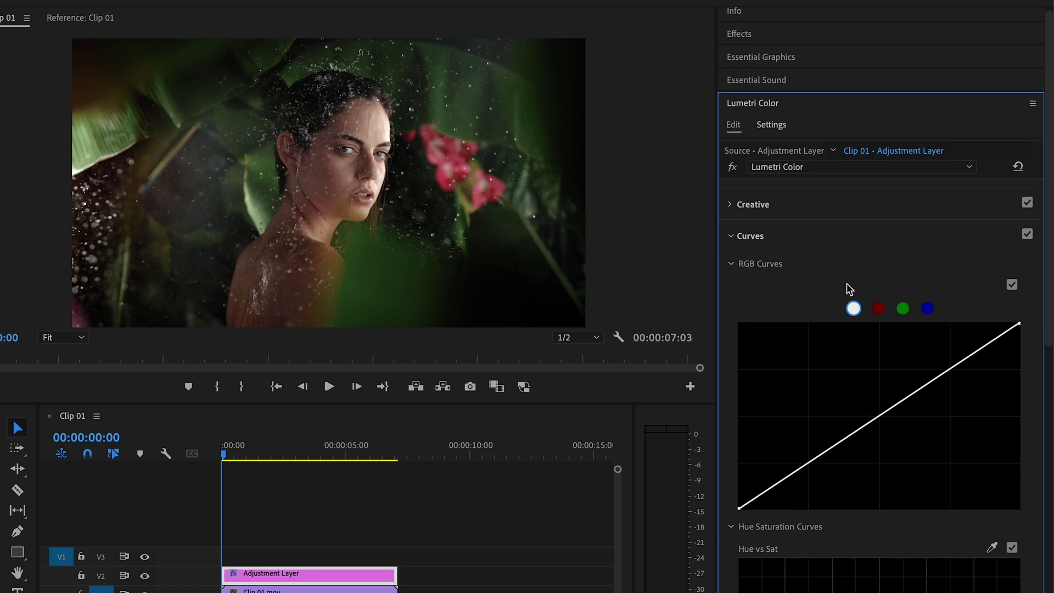
left_click(878, 417)
left_click(946, 371)
left_click(809, 461)
left_click_drag(944, 370, 945, 363)
Step: Sample the green leaves for the Hue vs Hue curve and pull the green point slightly down
left_click_drag(1050, 301, 1049, 453)
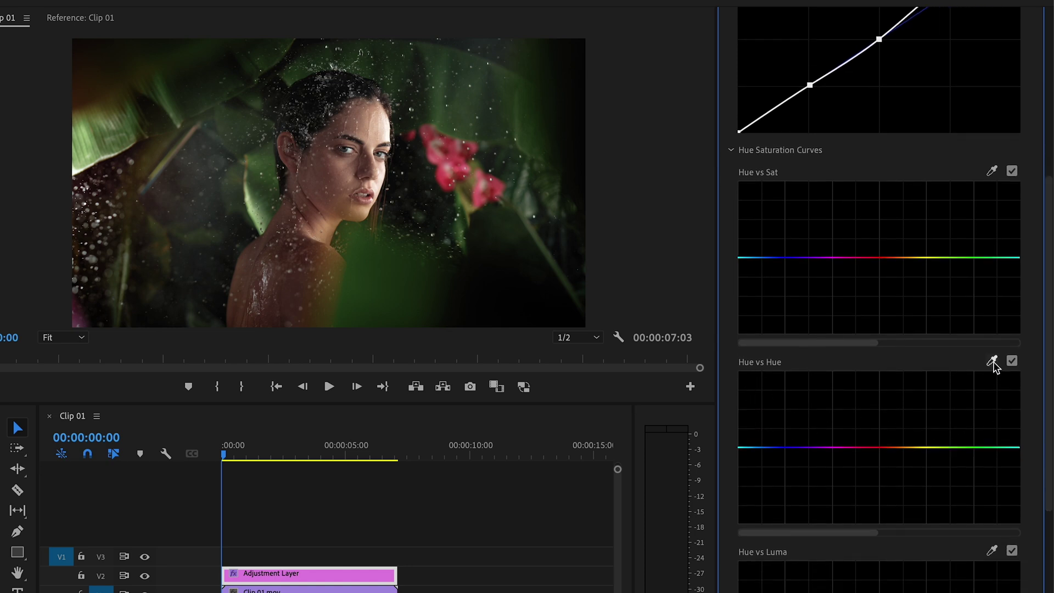
left_click(465, 107)
left_click_drag(961, 447, 962, 462)
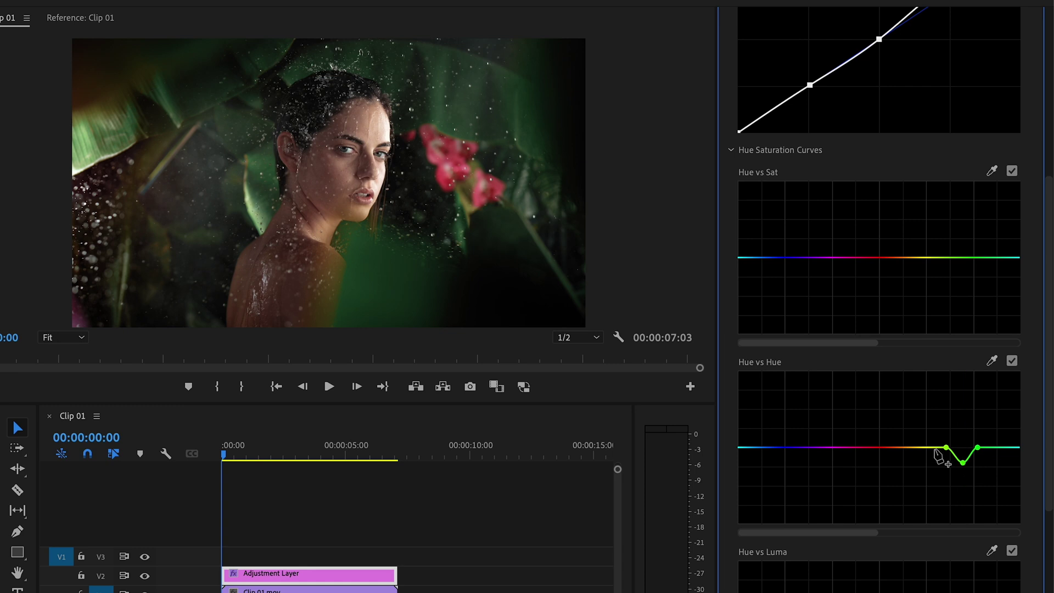
Step: Add three points around red on the Hue vs Hue curve and pull the middle one down slightly
left_click(897, 447)
left_click(857, 447)
left_click(876, 448)
left_click_drag(876, 448, 876, 451)
left_click_drag(876, 451, 876, 451)
Step: Sample the green leaves for the Hue vs Sat curve and pull the green point far down to desaturate the greens
scroll(1049, 289, "up", 3)
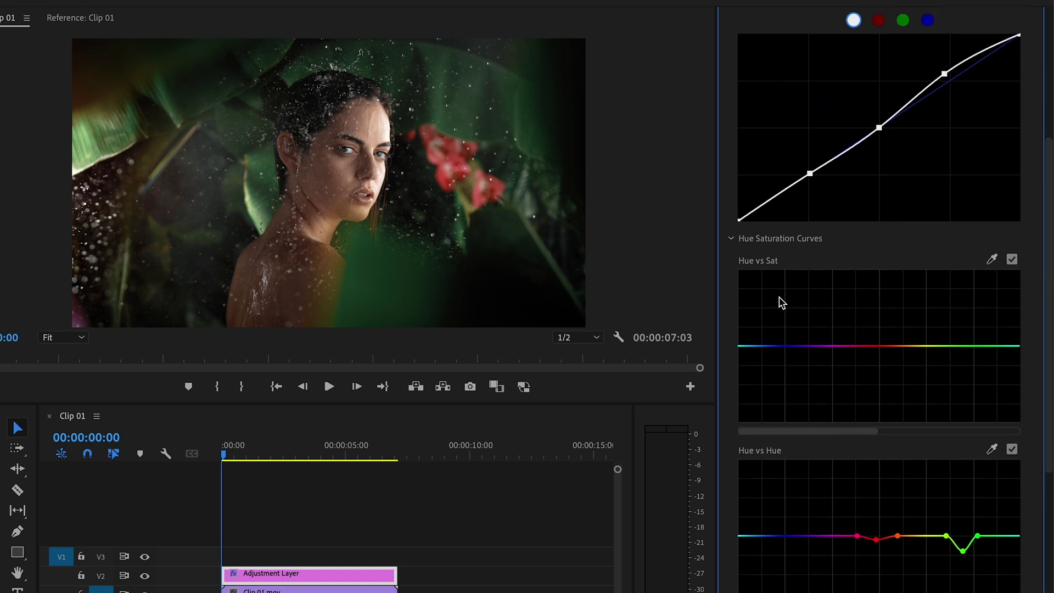
left_click(992, 261)
left_click(464, 100)
left_click_drag(978, 345, 979, 404)
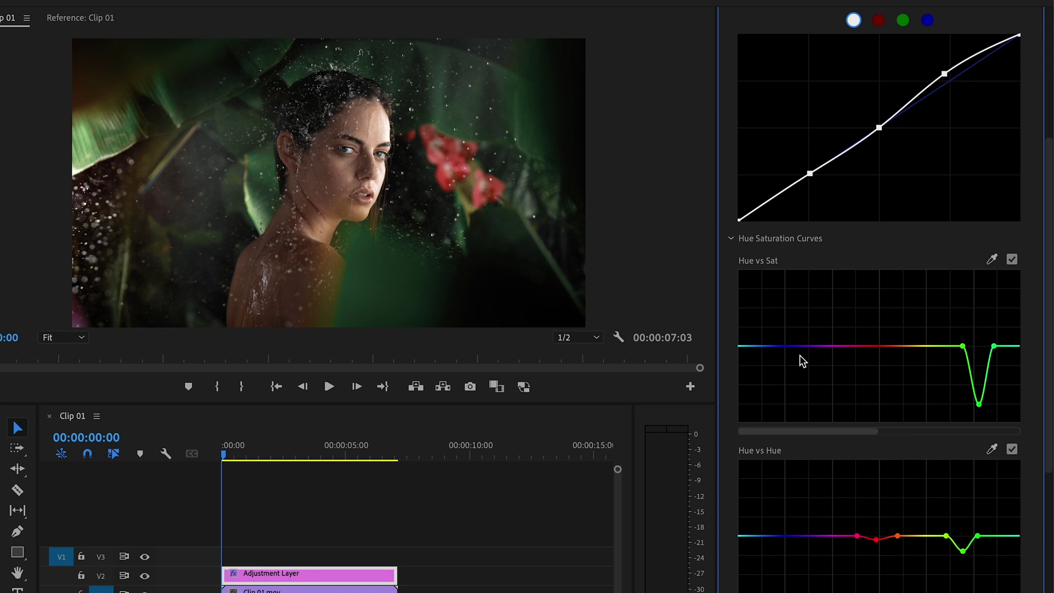
Step: Add points around red on the Hue vs Sat curve and raise the middle one slightly to boost the reds
left_click(857, 346)
left_click(903, 346)
left_click_drag(881, 346, 881, 330)
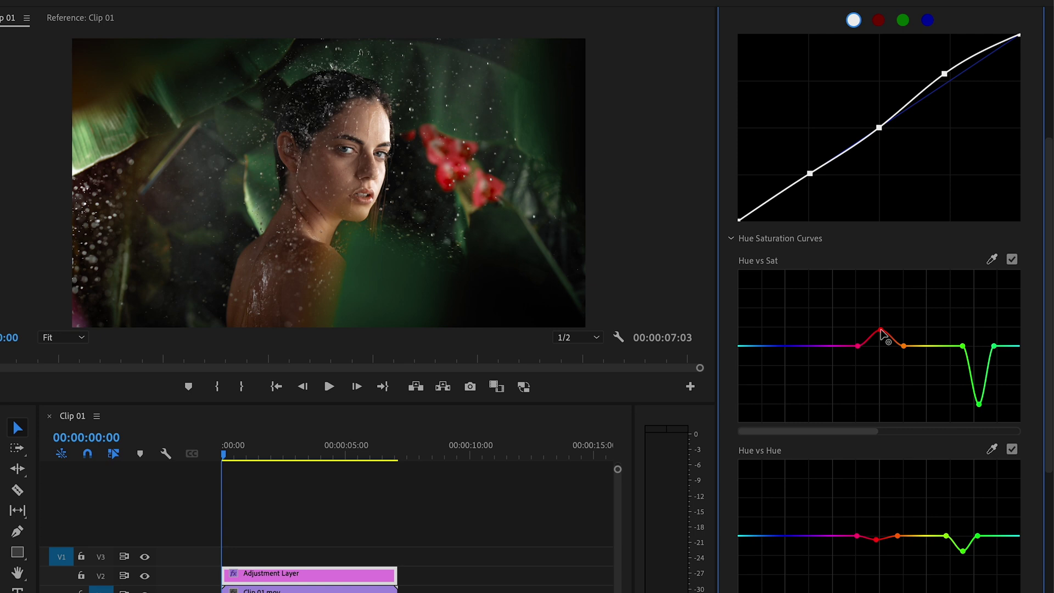
Step: Save the Lumetri Color grade as a preset named "Desaturated Matte Look" with type Scale
left_click_drag(1048, 290, 1048, 140)
left_click(1032, 110)
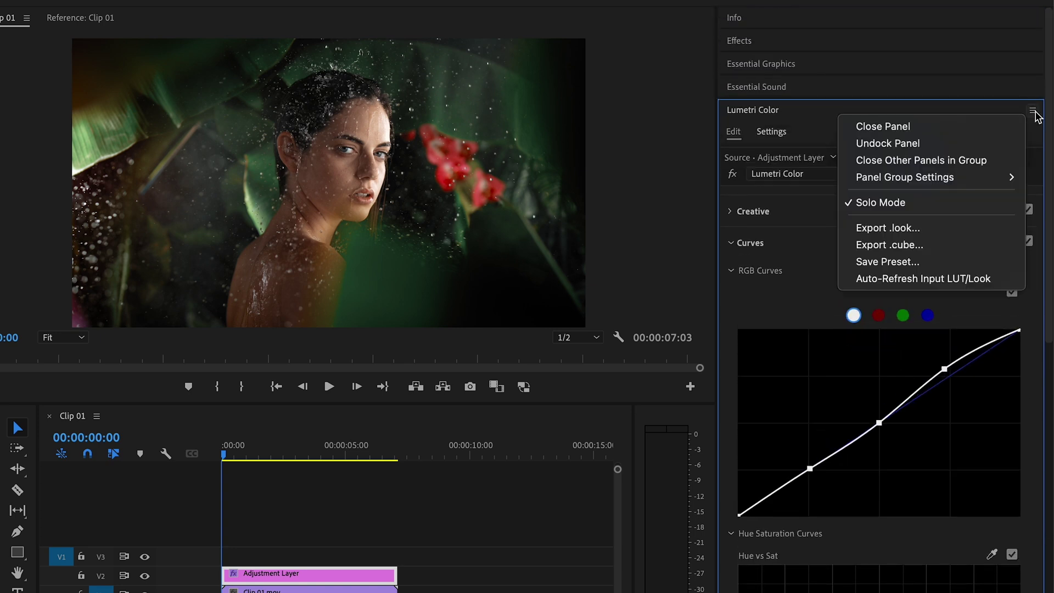
left_click(913, 261)
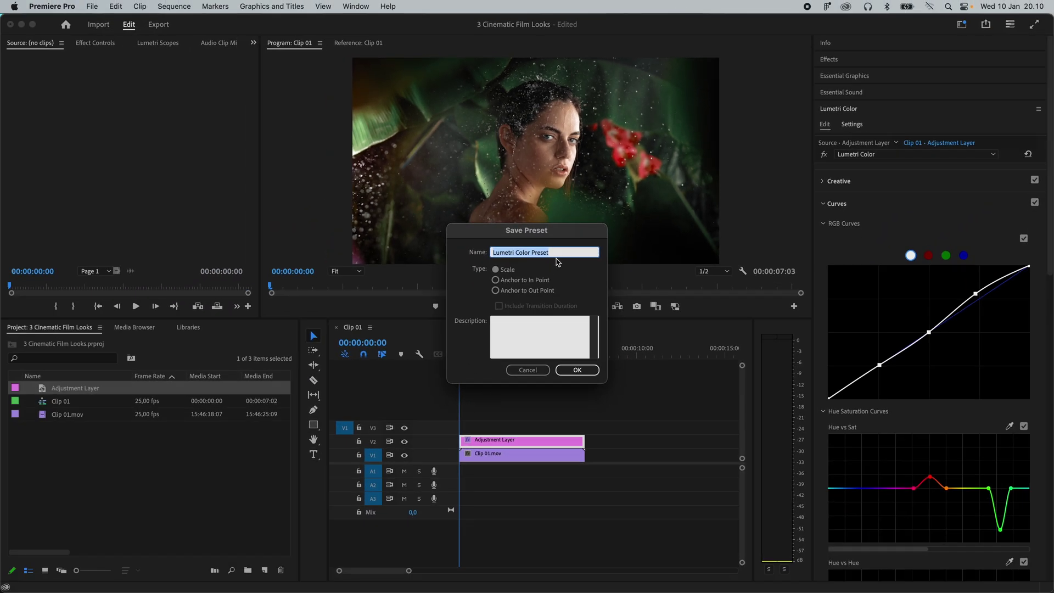
key("BackSpace")
type("Desaturated Matte Look")
key("Return")
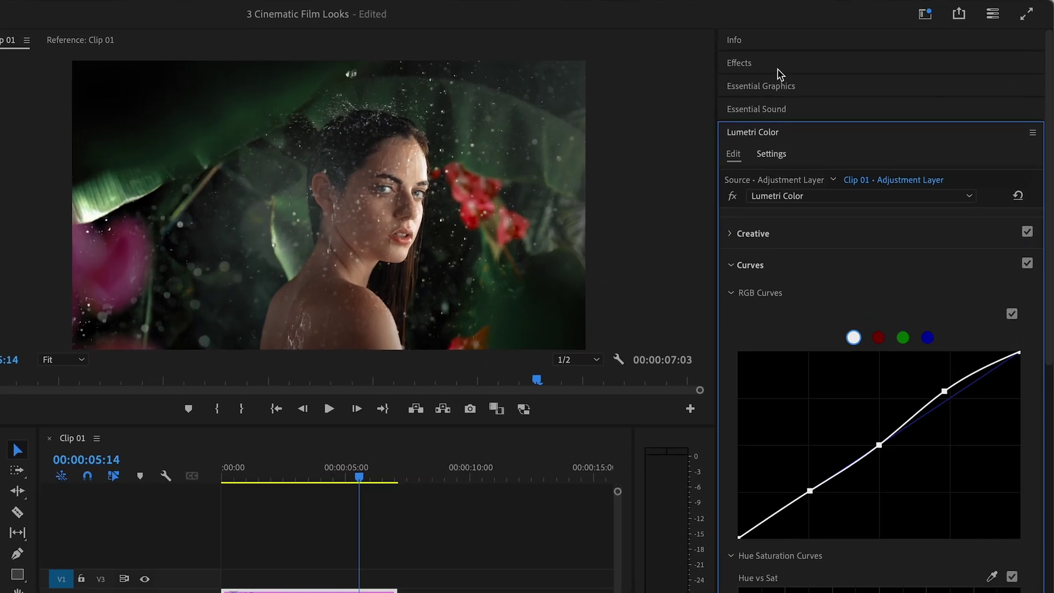
Step: Find the Desaturated Matte Look preset among the effect presets and apply it to Clip 01.mov in the timeline
left_click(855, 62)
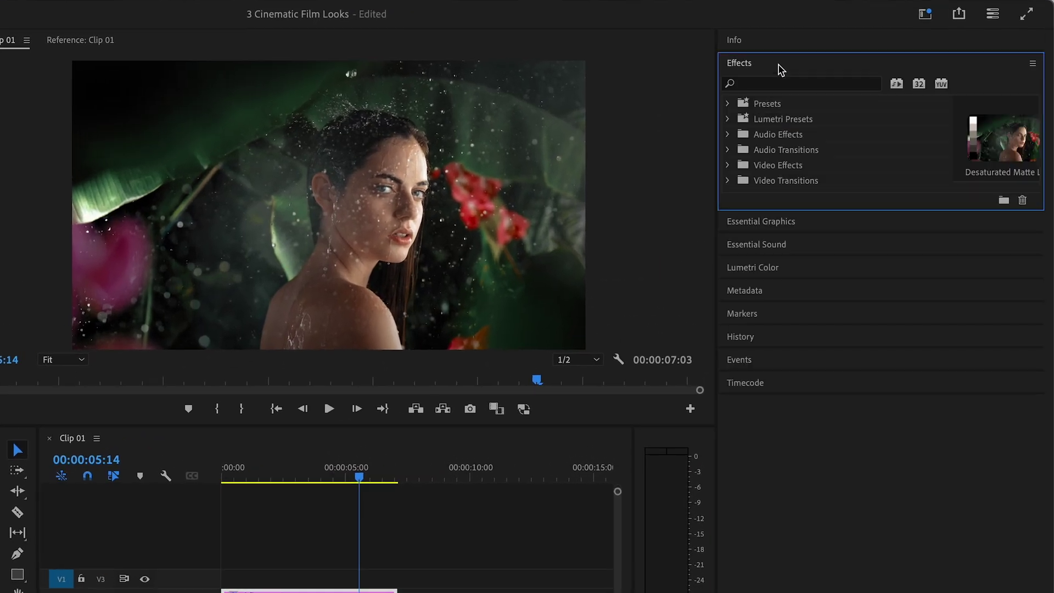
left_click(728, 105)
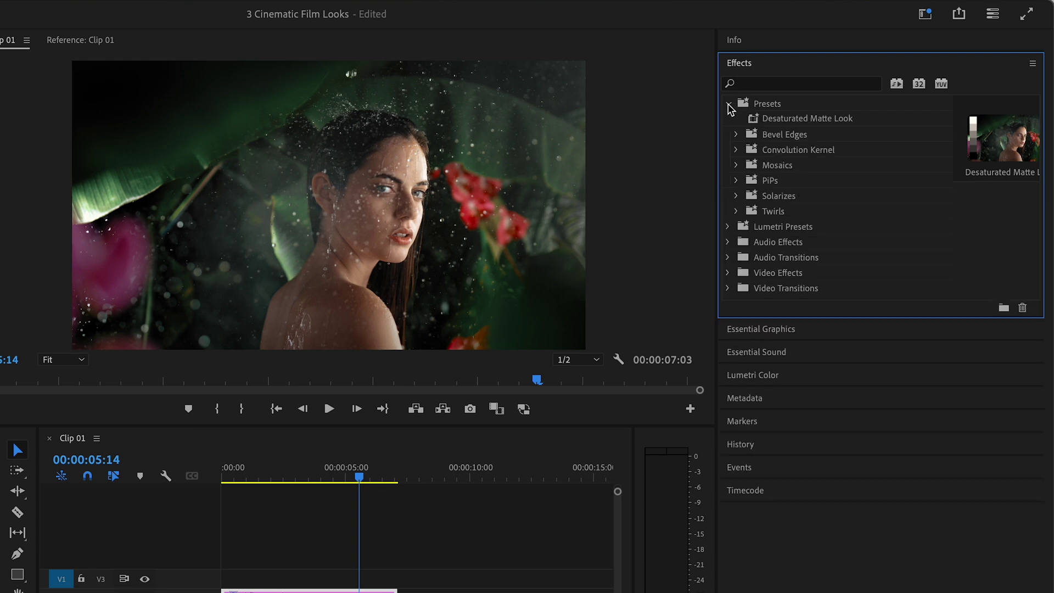
left_click_drag(765, 118, 441, 558)
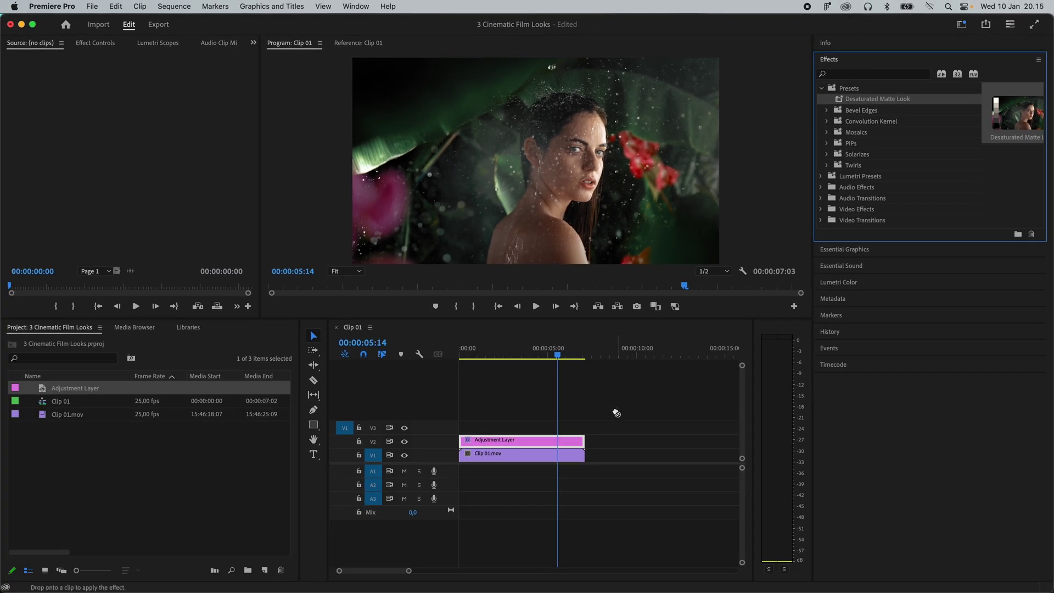
left_click_drag(615, 413, 565, 455)
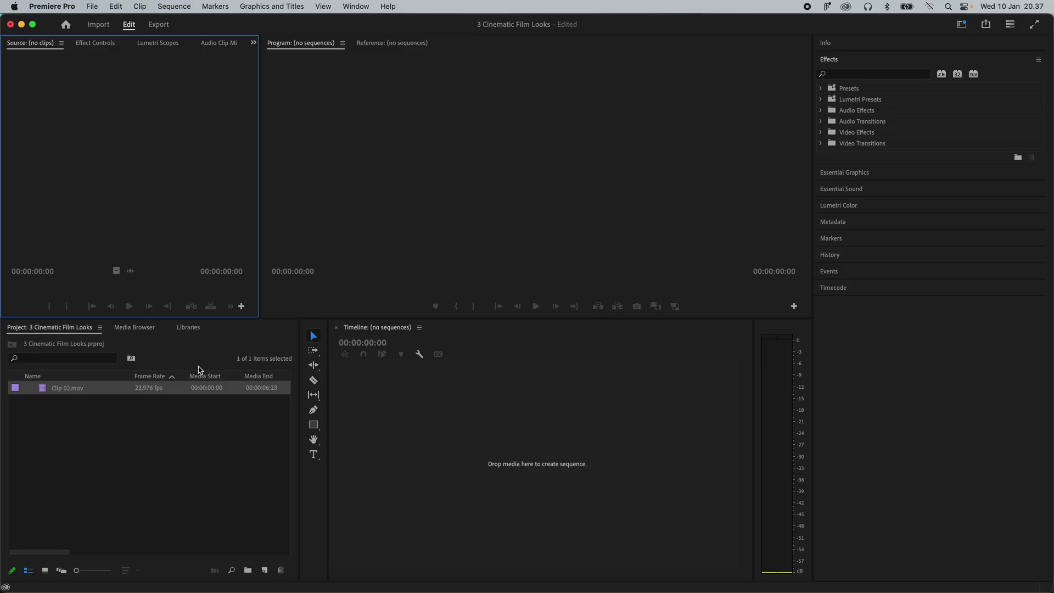
Step: Create a sequence from Clip 02.mov and lay a new 3840 × 2160 adjustment layer over the whole clip on V2
left_click_drag(89, 365, 461, 373)
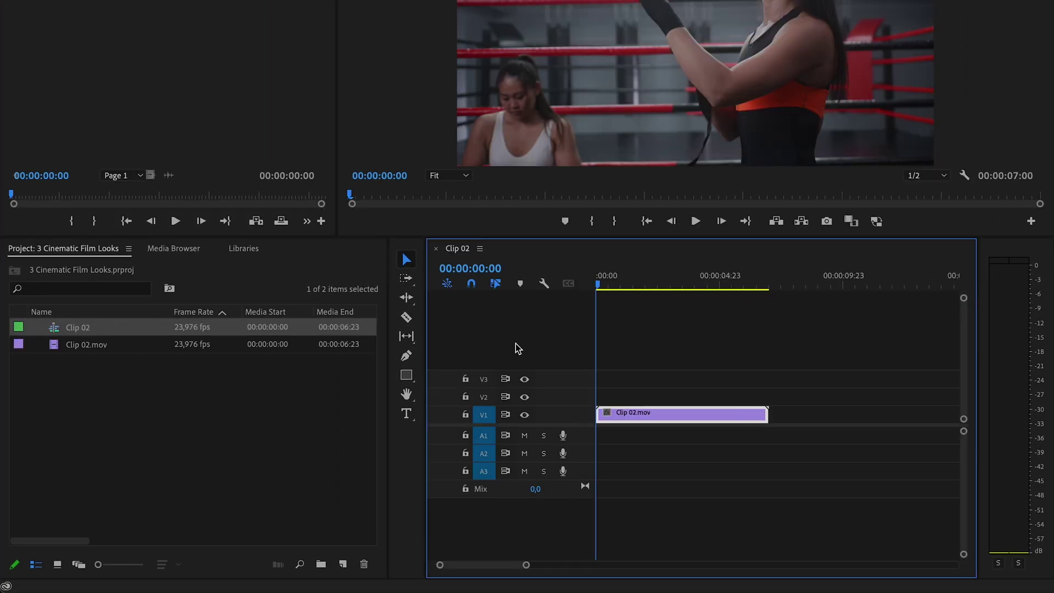
left_click(266, 397)
right_click(162, 415)
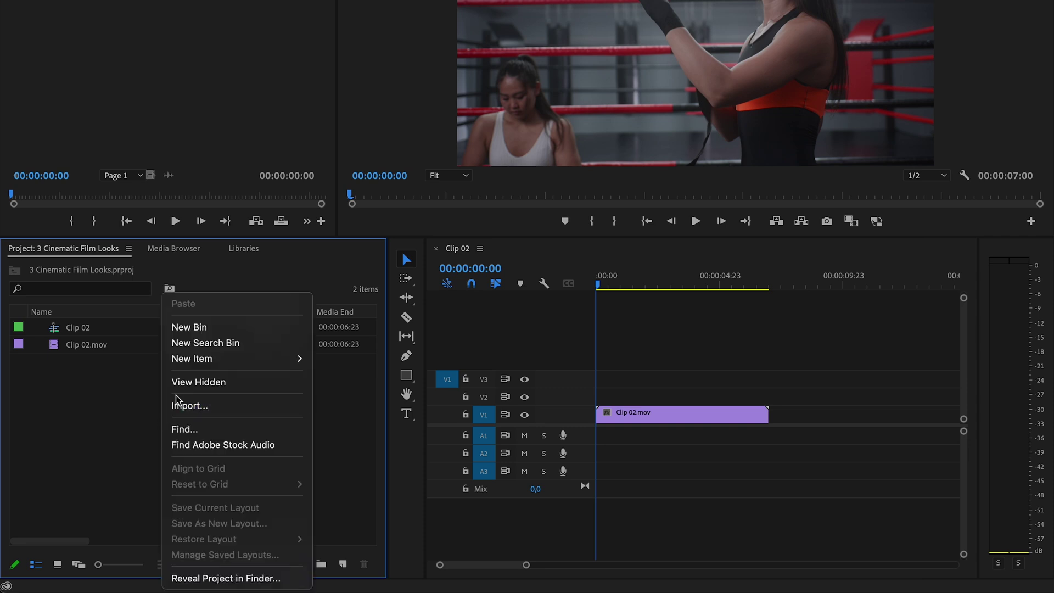
mouse_move(231, 364)
left_click(361, 405)
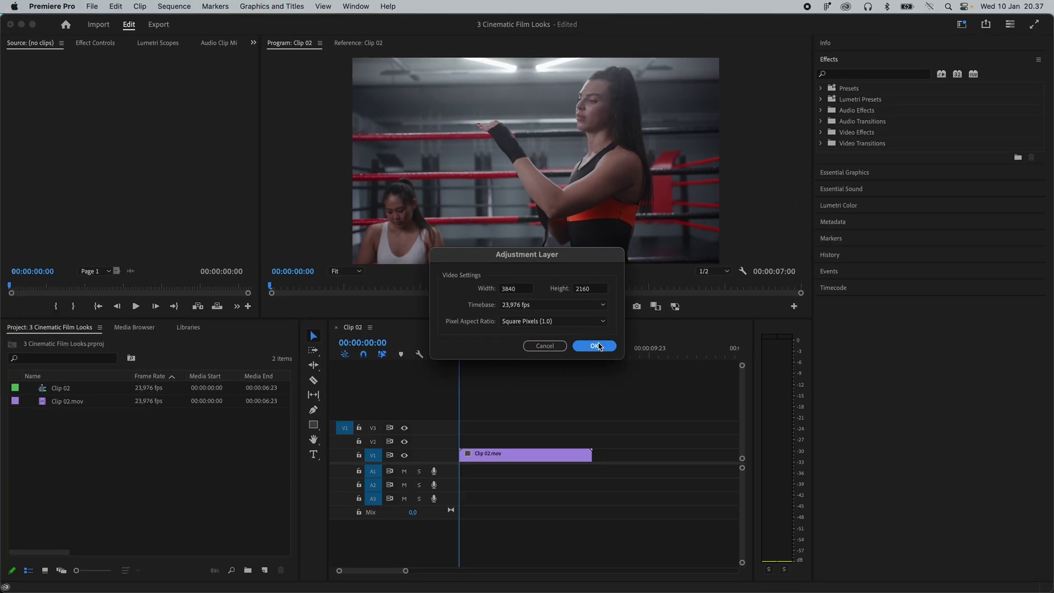
left_click(597, 345)
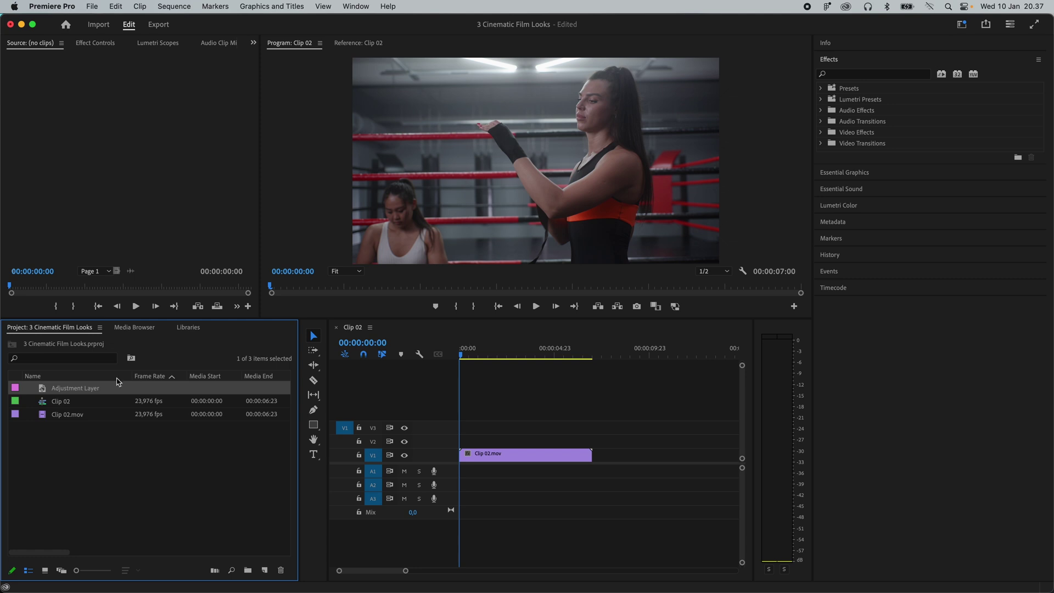
left_click_drag(95, 393, 463, 441)
left_click_drag(552, 440, 591, 439)
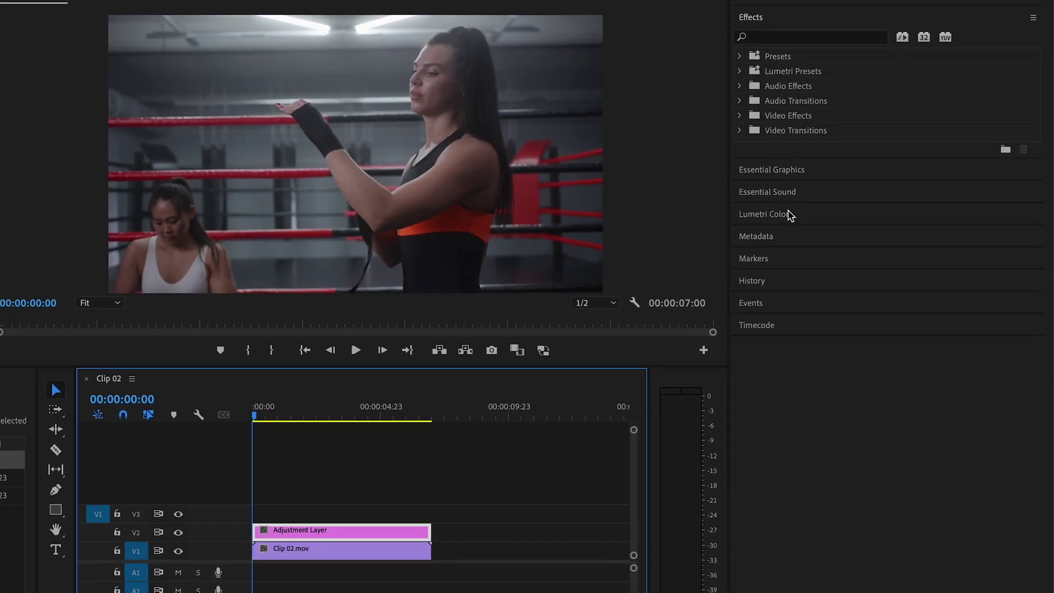
Step: In Lumetri Basic Correction on the Clip 02 adjustment layer, set Contrast to 10,5, Highlights to 10,5 and Shadows to -25,6
left_click(811, 215)
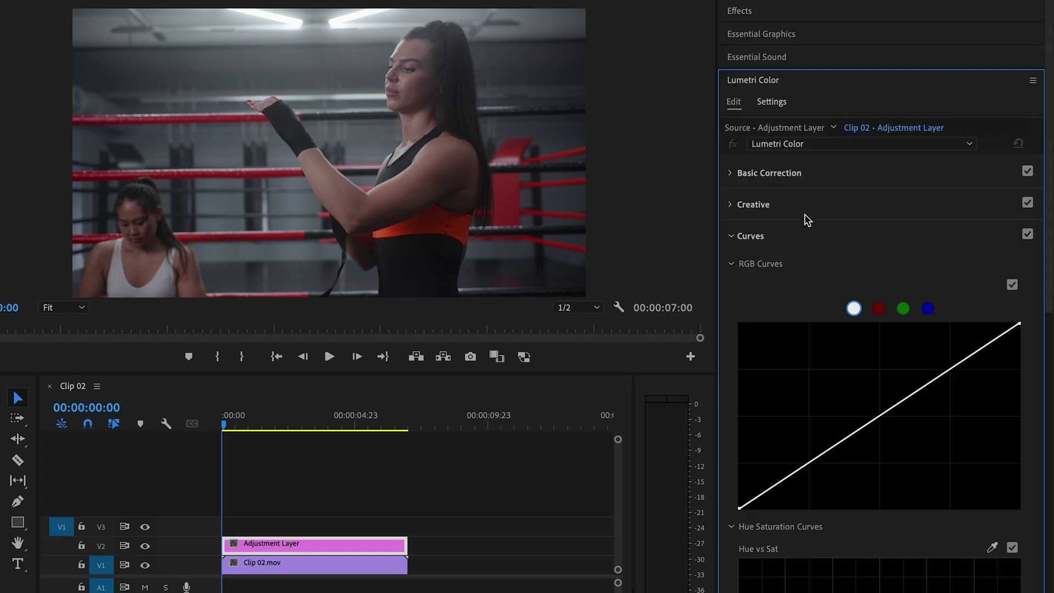
left_click(734, 174)
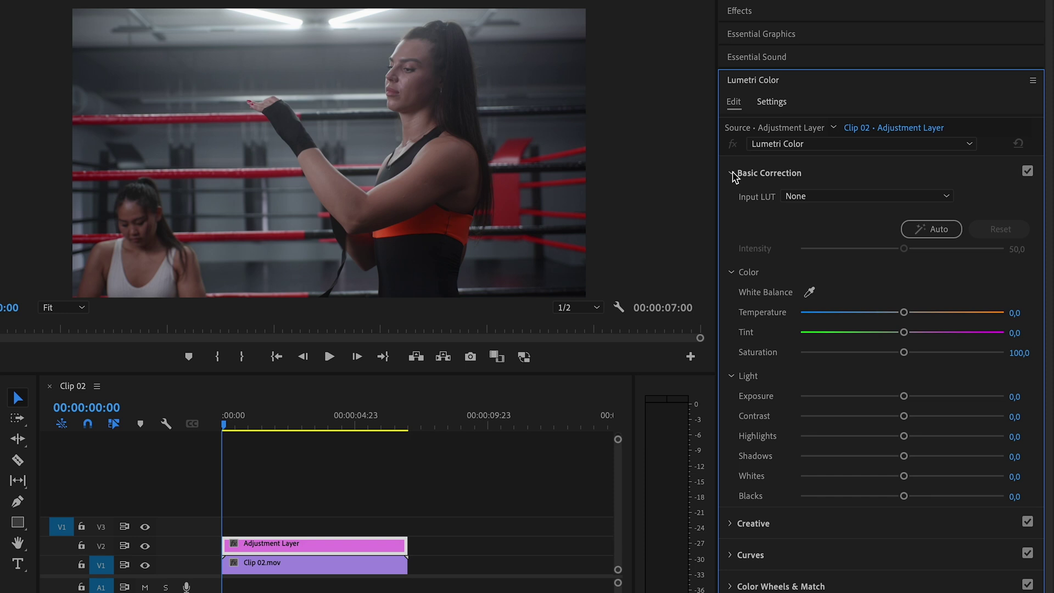
left_click_drag(909, 417, 913, 417)
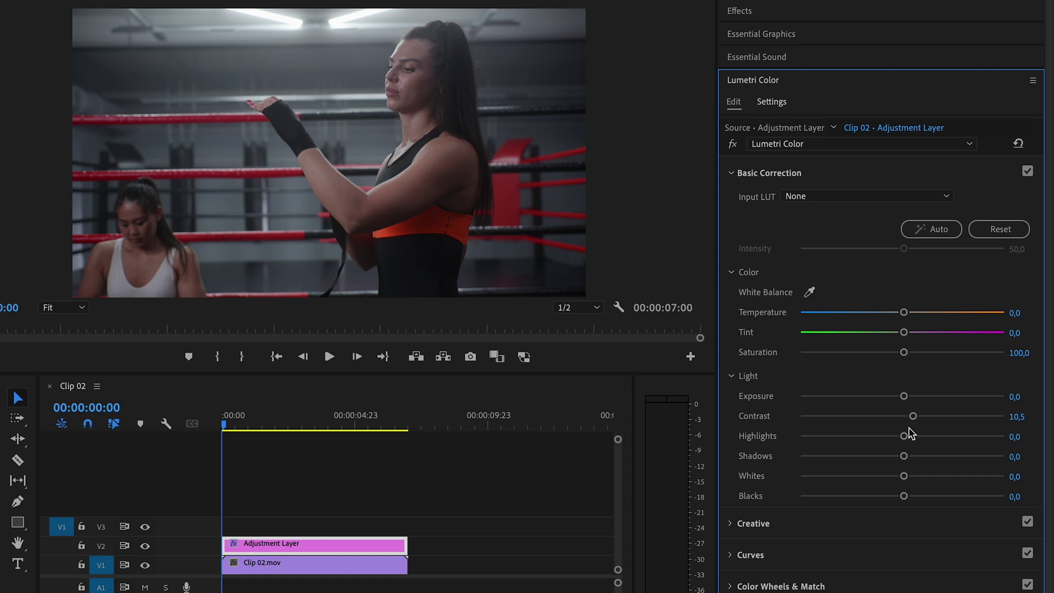
left_click_drag(906, 437, 876, 460)
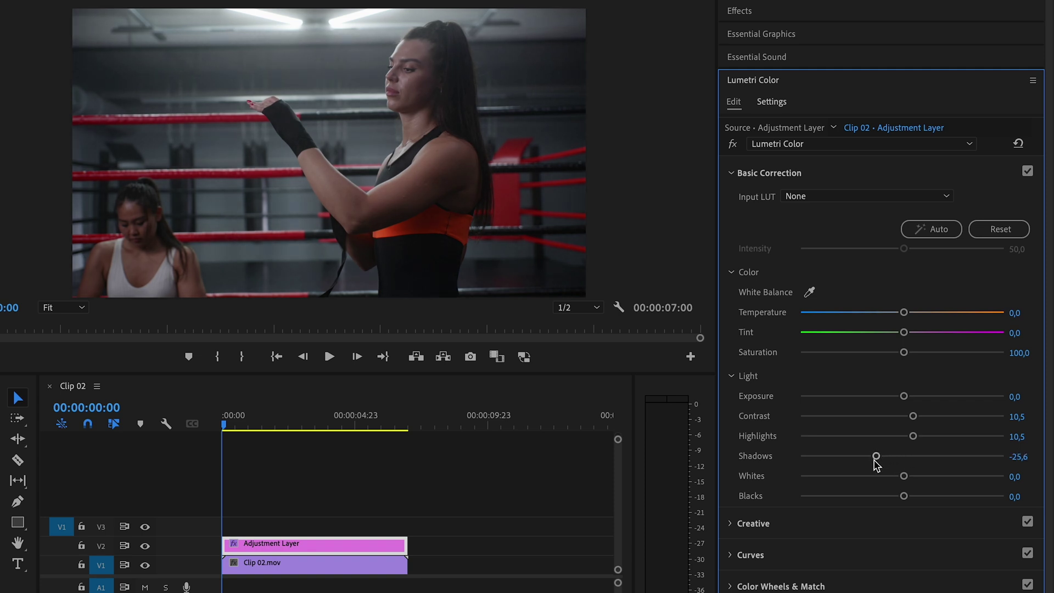
left_click(731, 174)
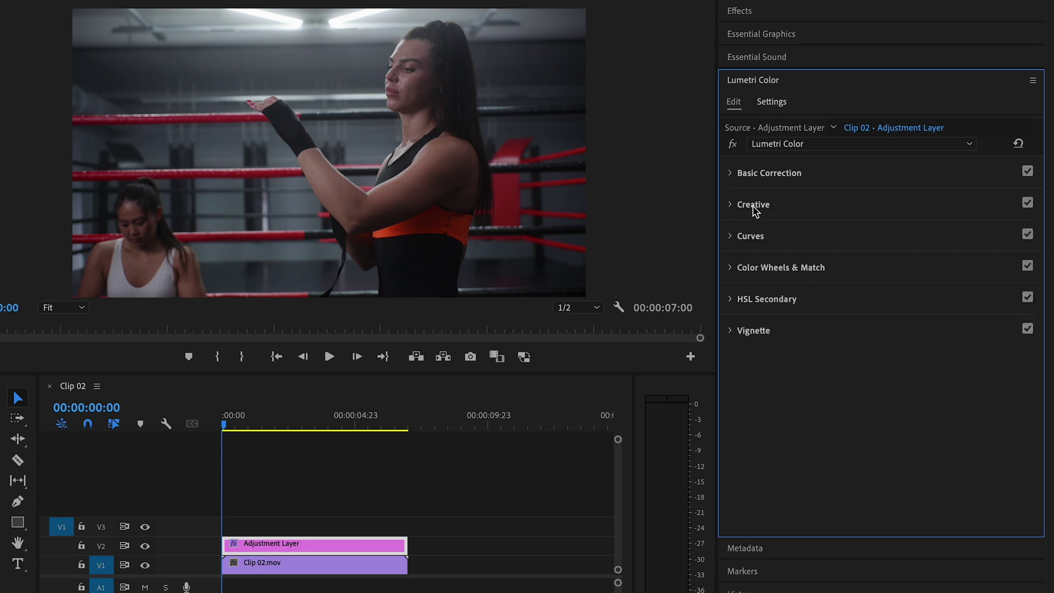
Step: Shape the white RGB curve into an S with raised highlights and lowered shadows, and compare the image with the curve off and on
left_click(770, 236)
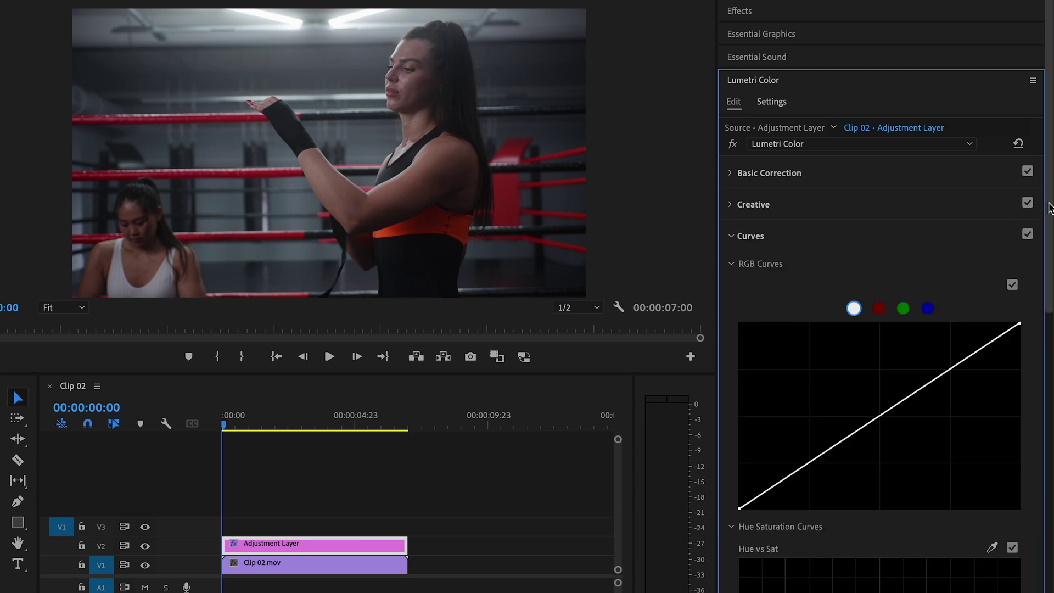
scroll(875, 317, "down", 3)
left_click(945, 277)
left_click(811, 370)
left_click_drag(946, 277, 945, 269)
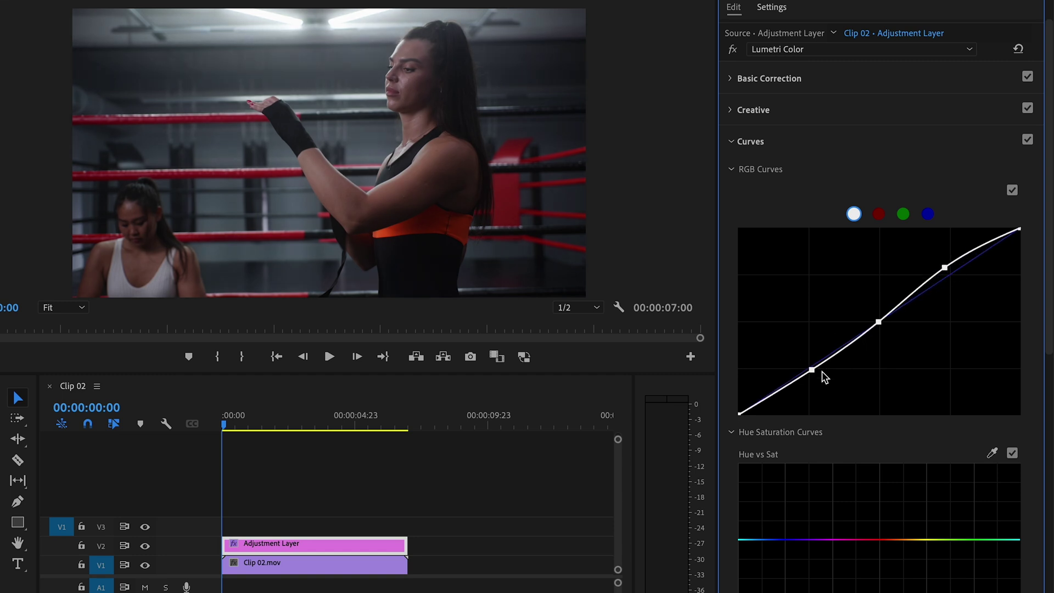
left_click_drag(813, 370, 817, 376)
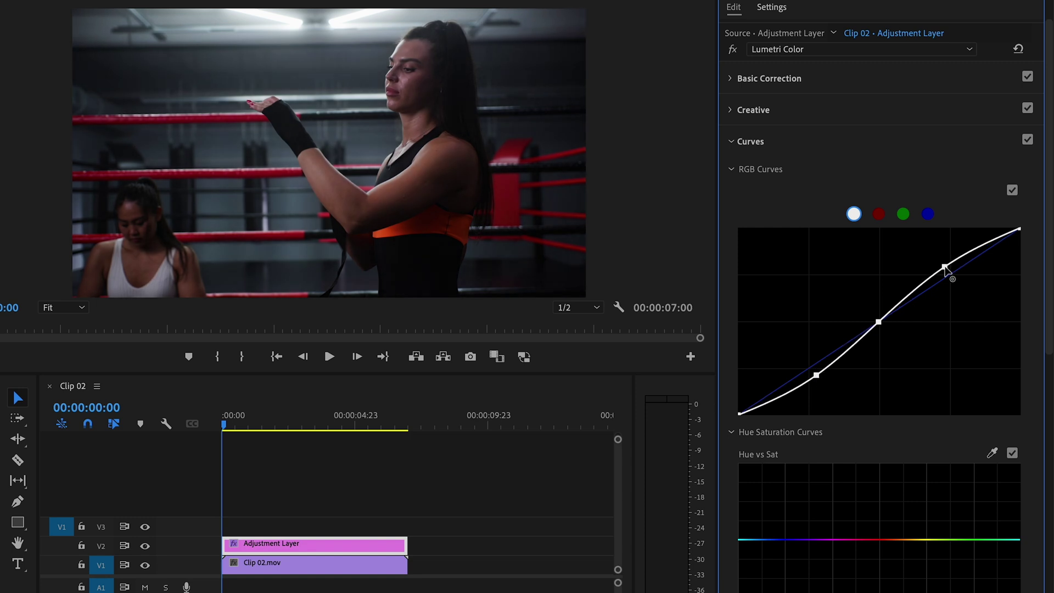
left_click(1012, 192)
left_click(1012, 192)
left_click(760, 142)
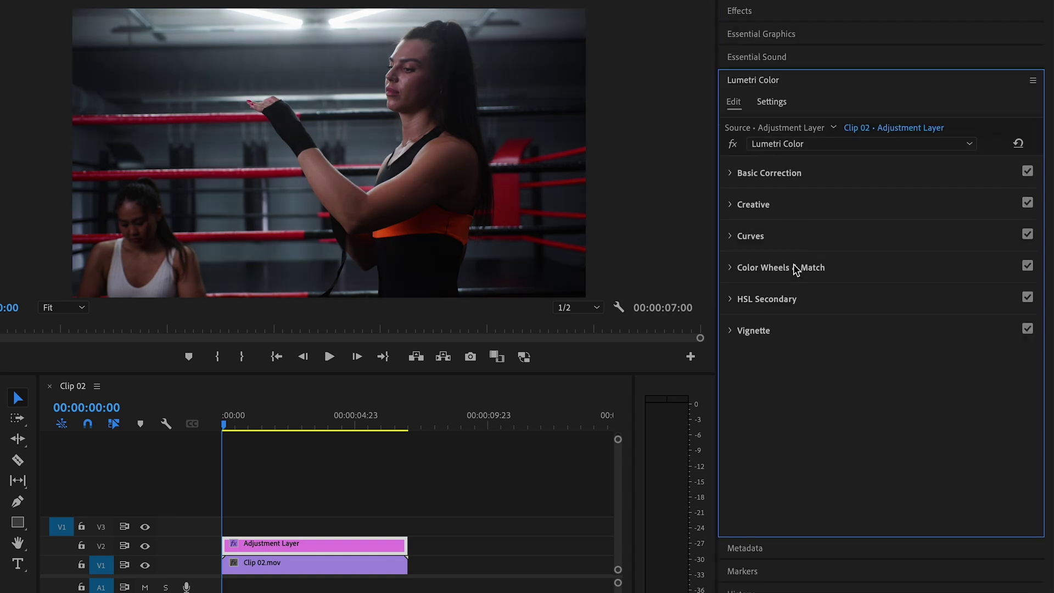
Step: In HSL Secondary, sample the standing boxer's arm as the key color and add a second skin area to the key
left_click(797, 298)
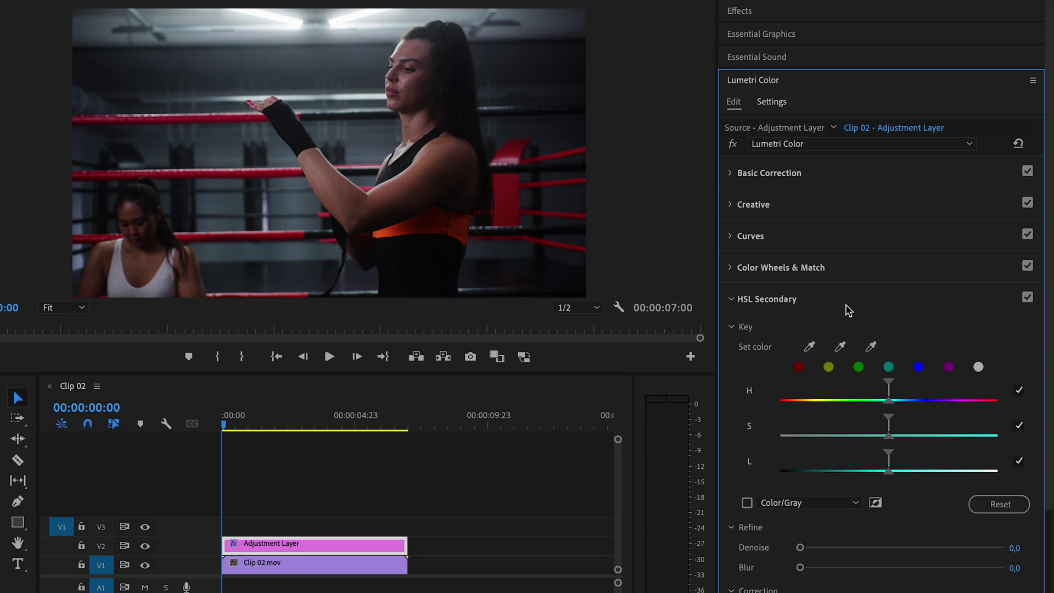
scroll(1049, 231, "down", 4)
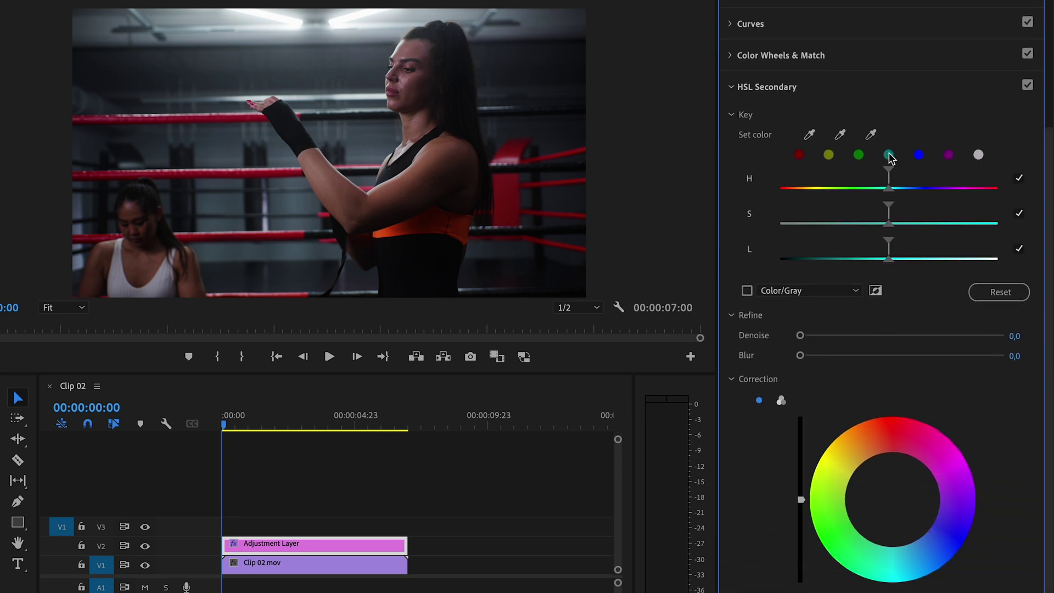
left_click(341, 184)
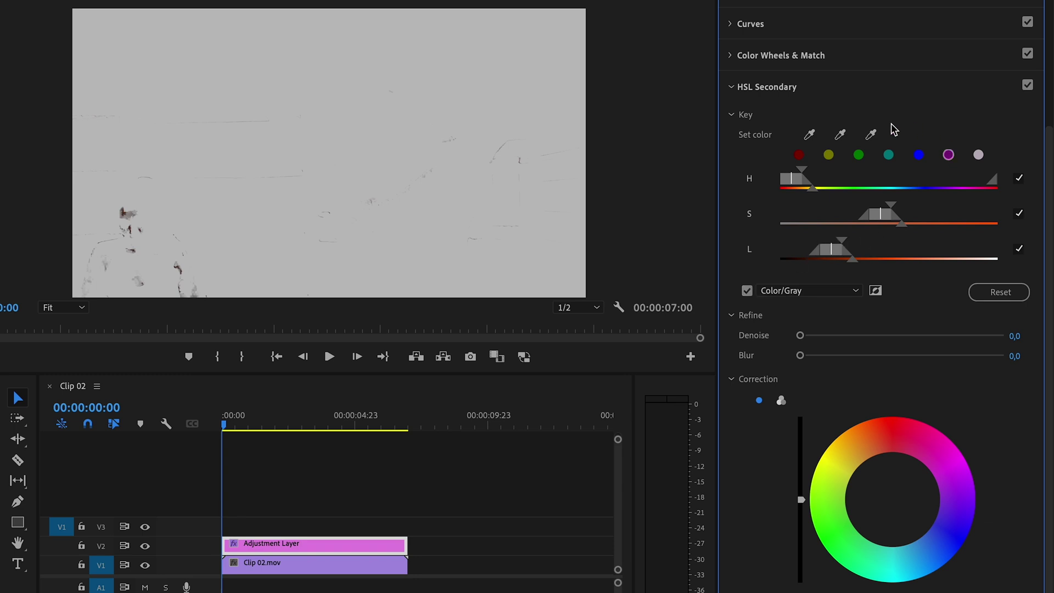
left_click(841, 135)
left_click(367, 192)
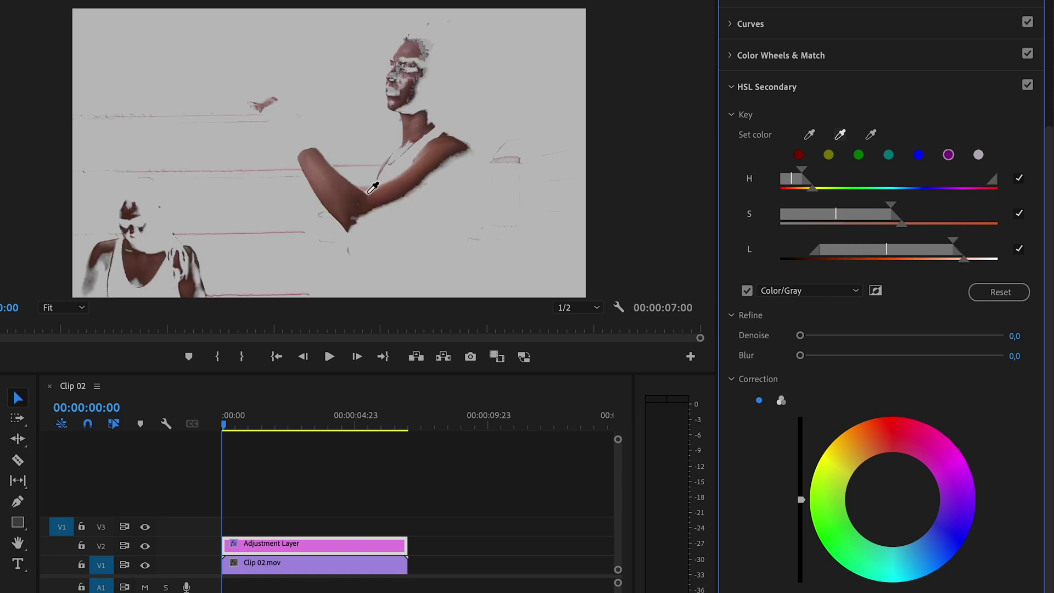
Step: Widen the key's hue and luminance ranges and refine the saturation range and falloff until the key covers both women's skin
left_click_drag(894, 208, 918, 207)
left_click_drag(953, 241, 982, 241)
left_click_drag(813, 189, 818, 189)
left_click_drag(940, 225, 944, 225)
left_click_drag(802, 171, 816, 172)
left_click_drag(830, 190, 827, 190)
left_click_drag(919, 205, 900, 224)
left_click_drag(982, 239, 986, 239)
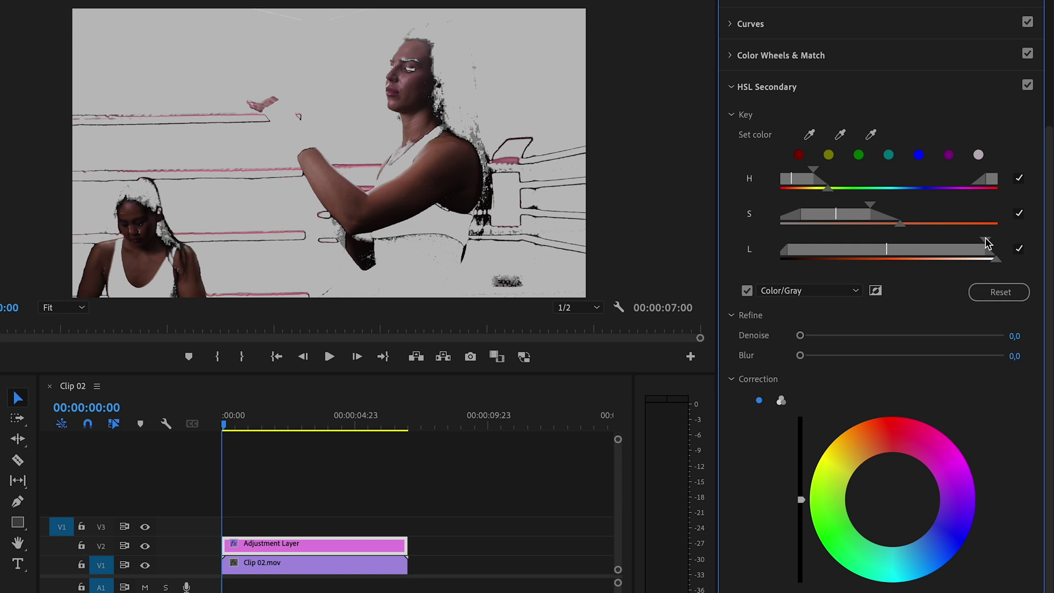
Step: Invert the skin key, turn off the mask preview, and set Denoise to 12,4 and Blur to 4,3
left_click(875, 290)
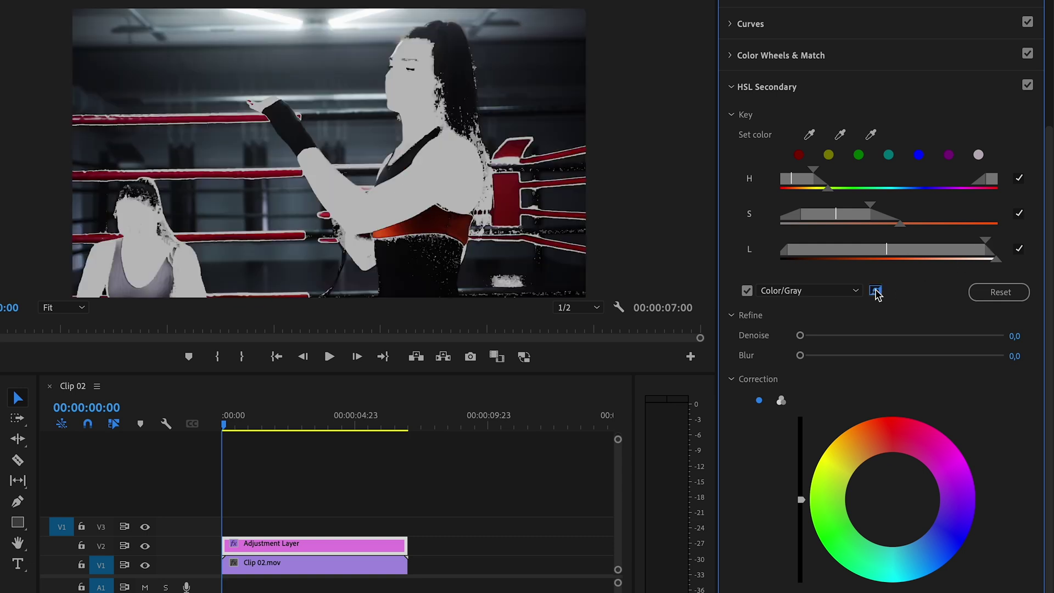
left_click(747, 290)
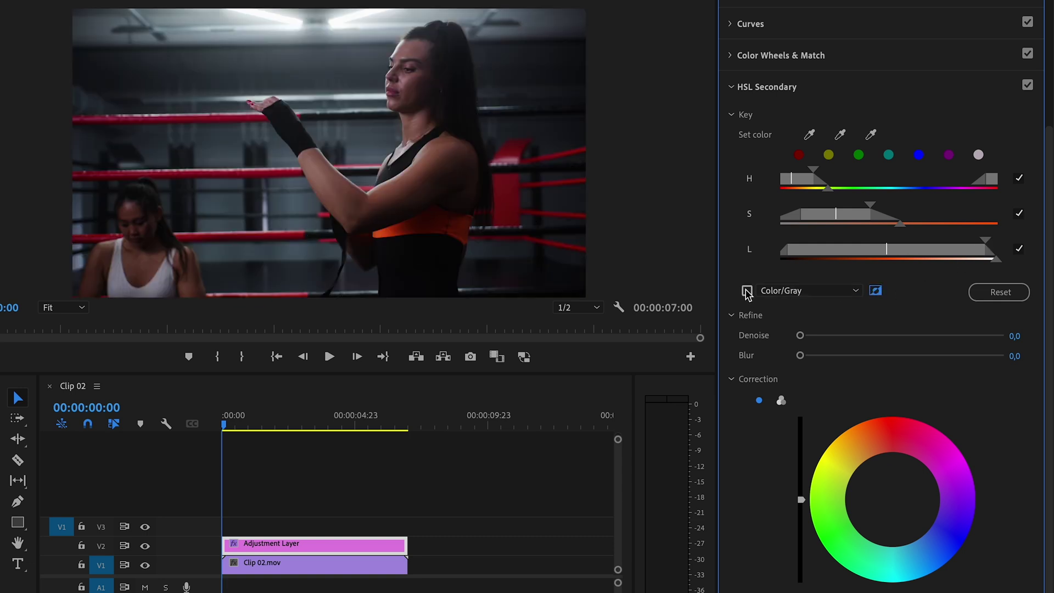
left_click_drag(800, 335, 829, 355)
scroll(829, 353, "down", 2)
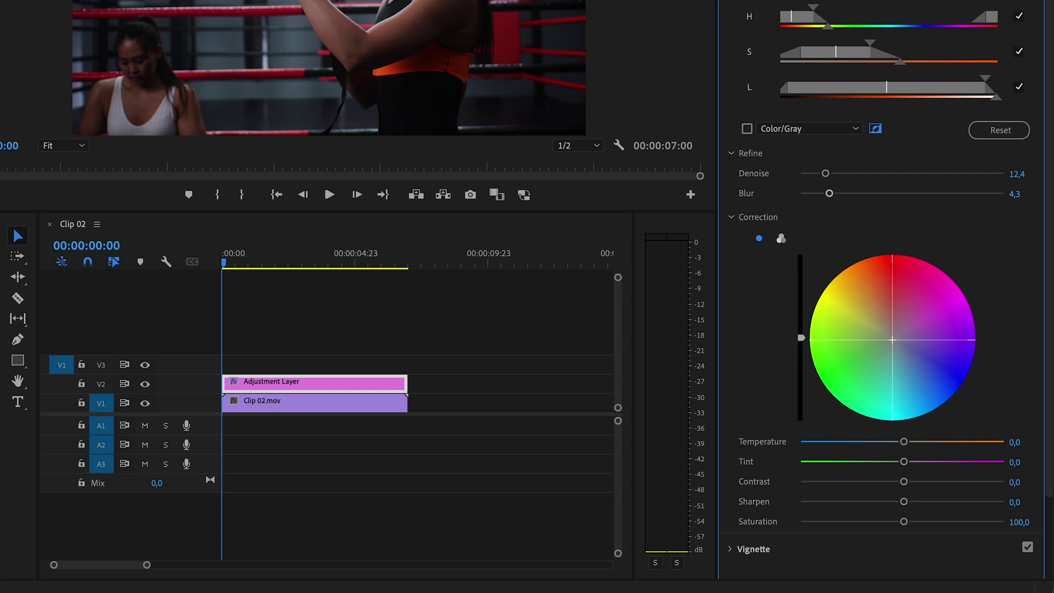
Step: Shift the HSL Secondary correction color slightly toward teal and compare the image with the section off and on
left_click_drag(893, 346, 896, 352)
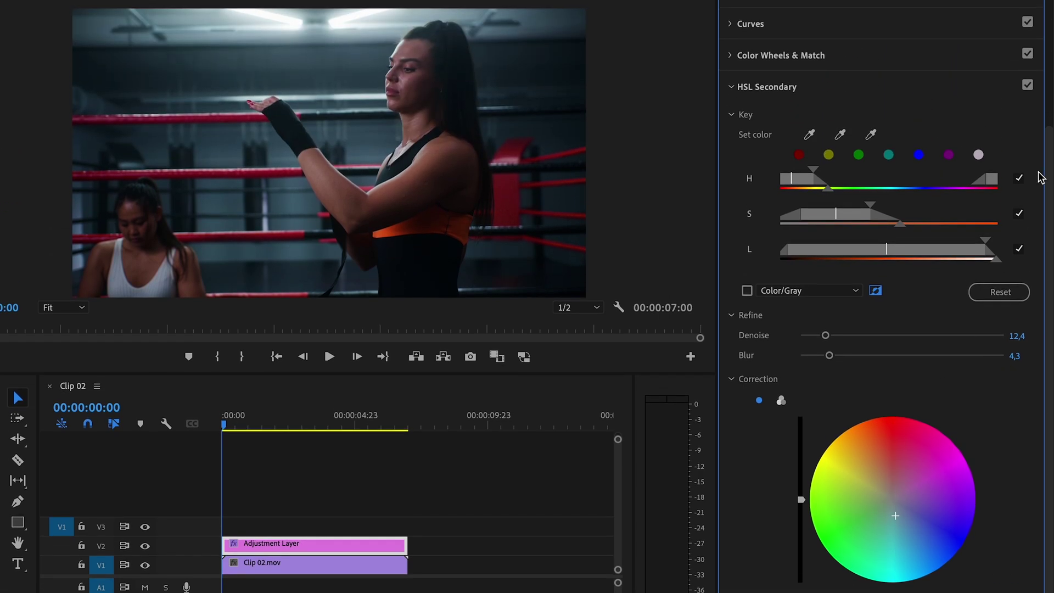
left_click(1026, 85)
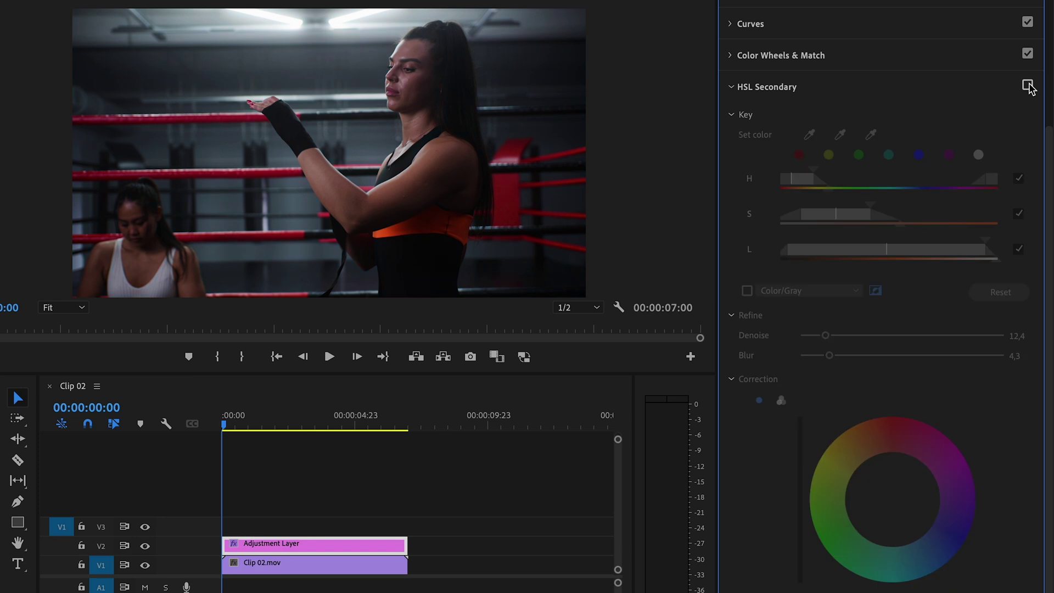
left_click(1027, 85)
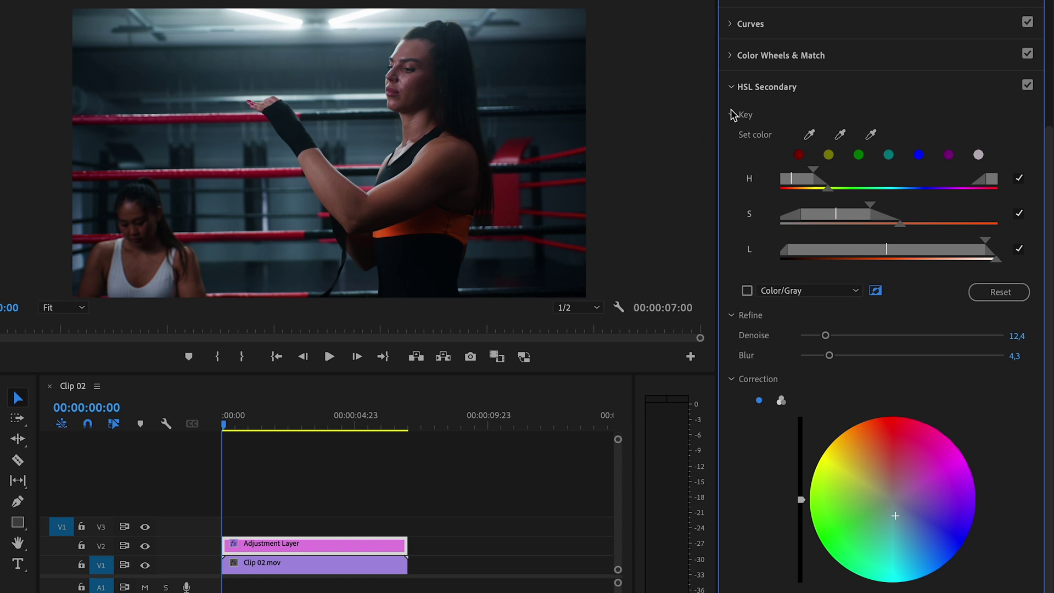
left_click(768, 87)
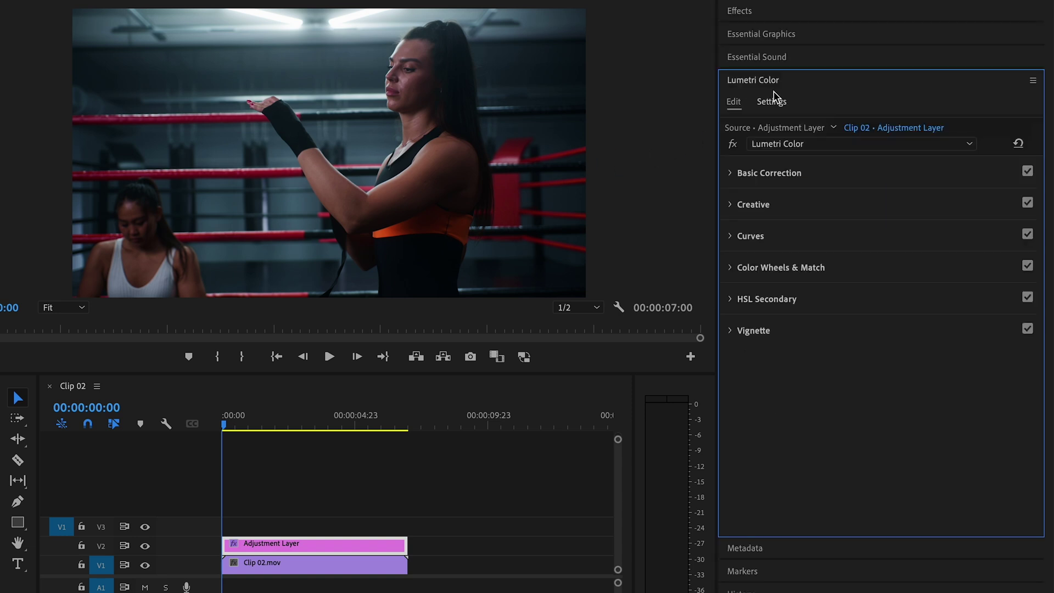
Step: In the Creative section, push the Highlight Tint slightly toward orange-red and compare the image with the section off and on
left_click(788, 212)
scroll(878, 307, "down", 3)
left_click_drag(945, 406, 944, 399)
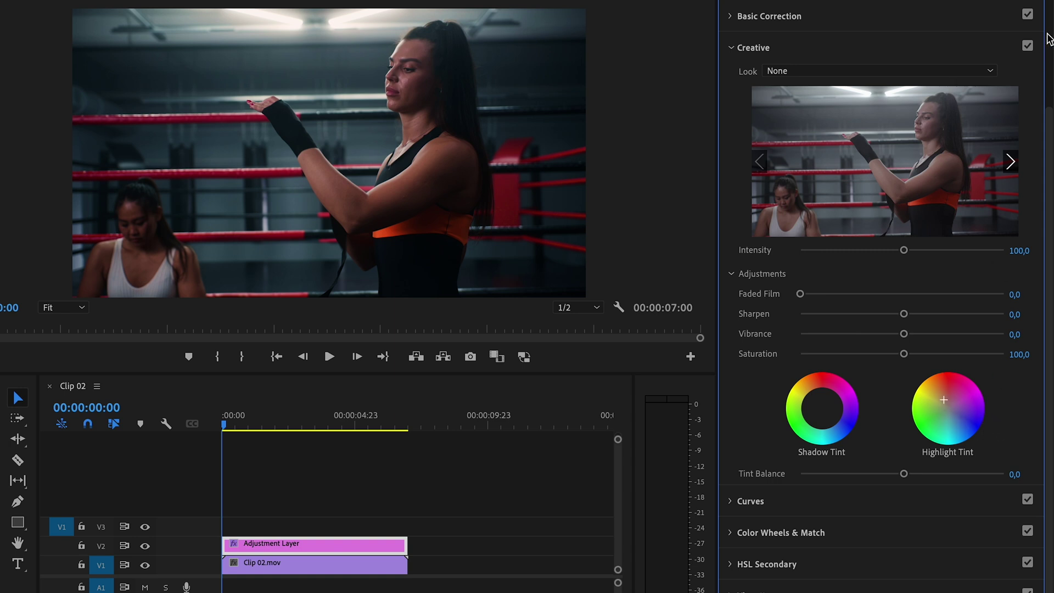
left_click(1027, 47)
left_click(1027, 47)
left_click(1026, 48)
left_click(1027, 47)
scroll(1027, 55, "up", 1)
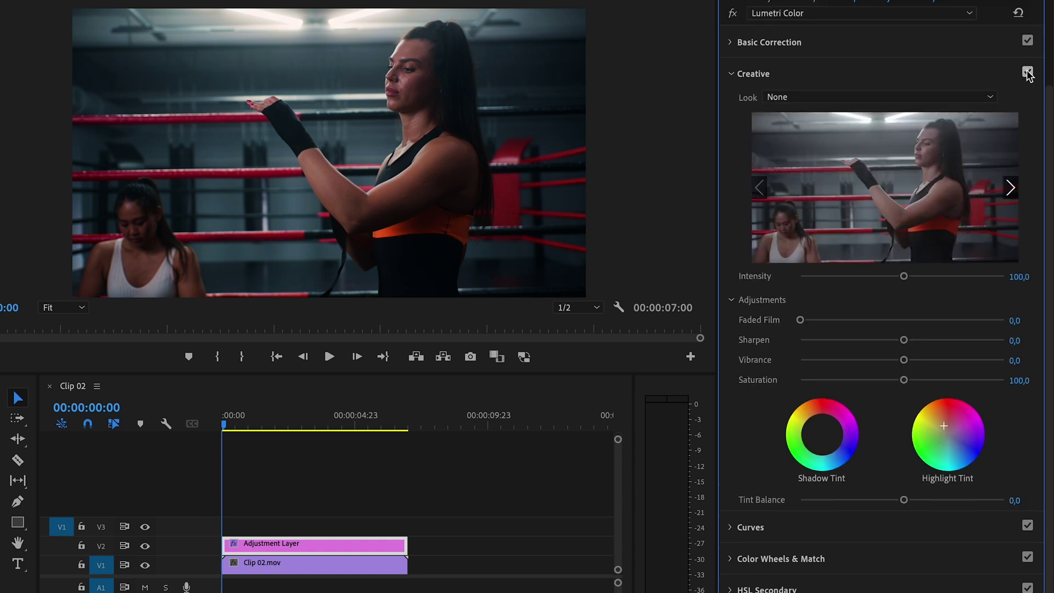
Step: Sample the red ring rope for the Hue vs Hue curve and lower the sampled red point slightly
left_click(829, 532)
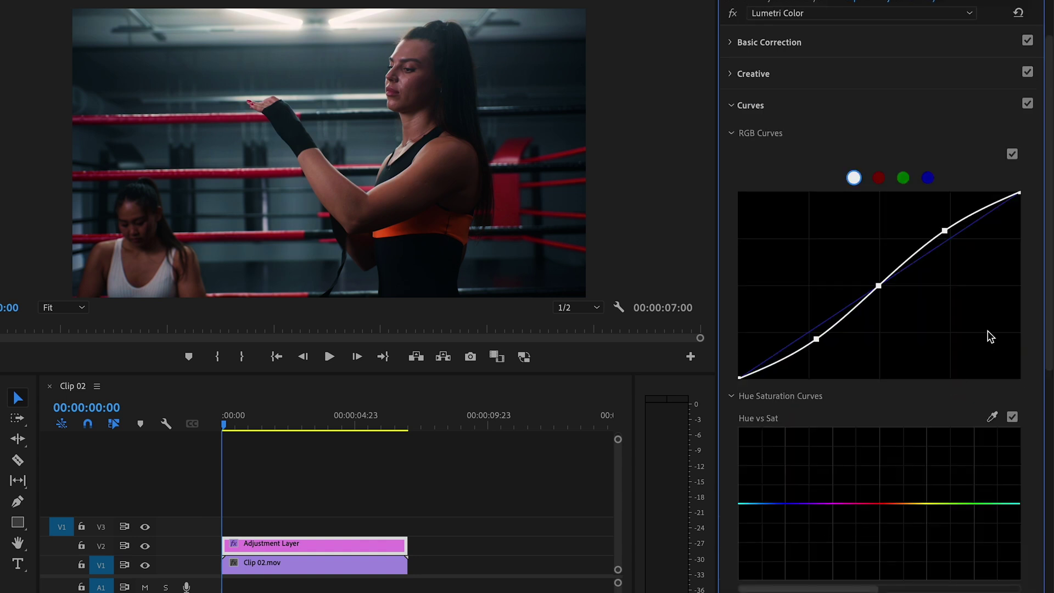
left_click_drag(1048, 161, 1049, 267)
scroll(1042, 260, "down", 3)
left_click(994, 254)
left_click(338, 185)
left_click_drag(883, 337, 884, 339)
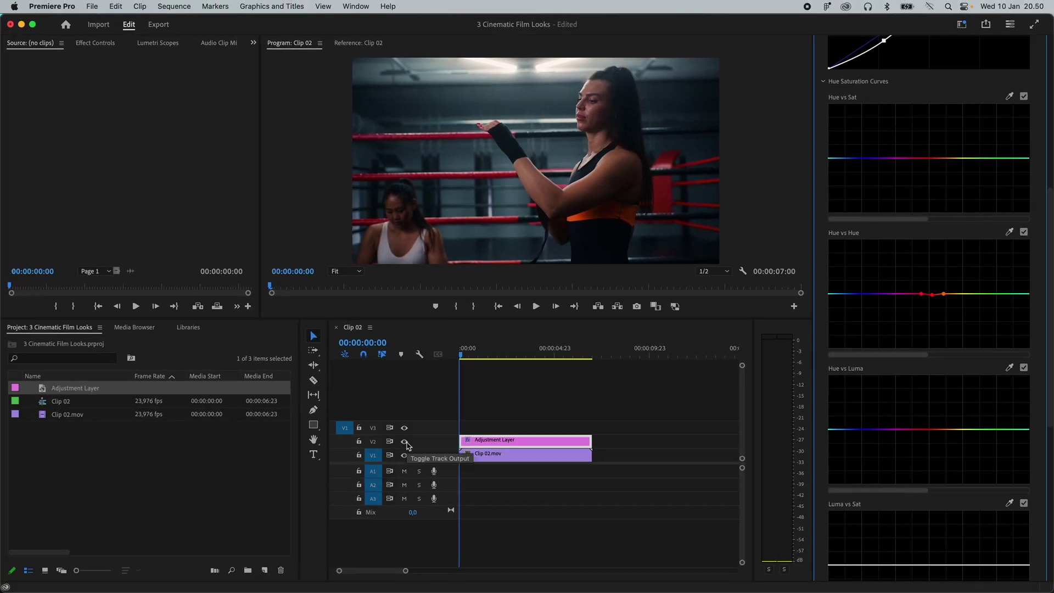
Step: Play Clip 02 with the V2 adjustment layer track hidden, and show the track again to compare the grade
left_click(405, 441)
key("space")
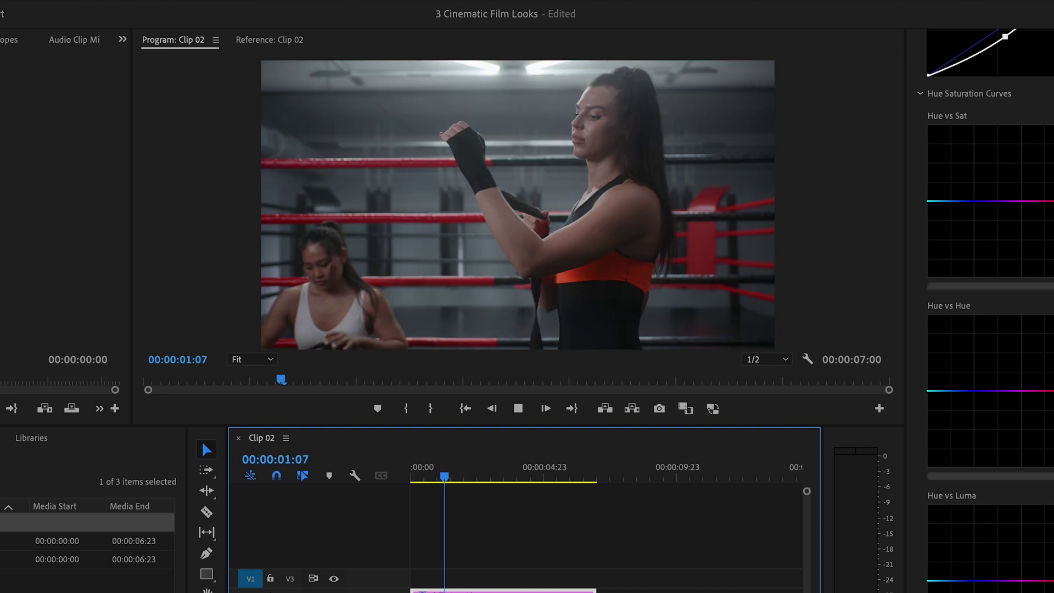
left_click(334, 592)
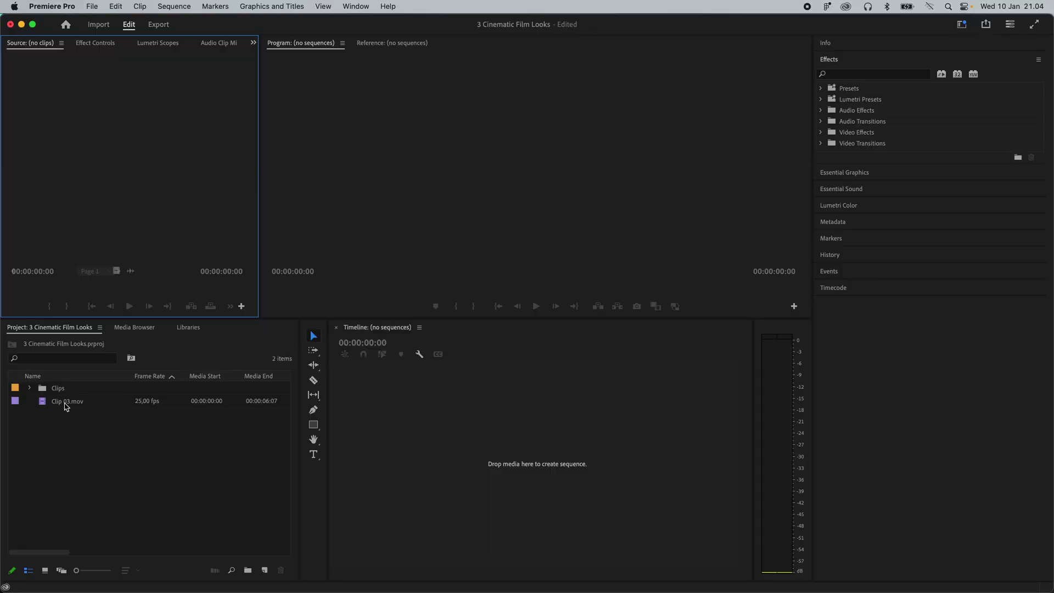
Step: Create a sequence from Clip 03.mov and duplicate the clip directly above itself on V2
left_click_drag(64, 405, 221, 401)
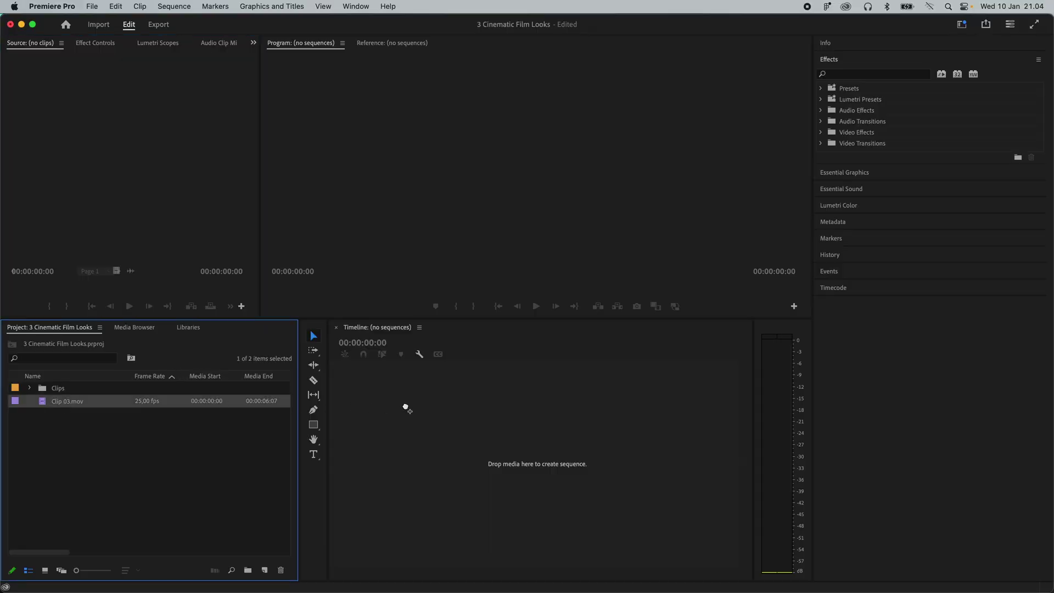
left_click_drag(406, 409, 406, 409)
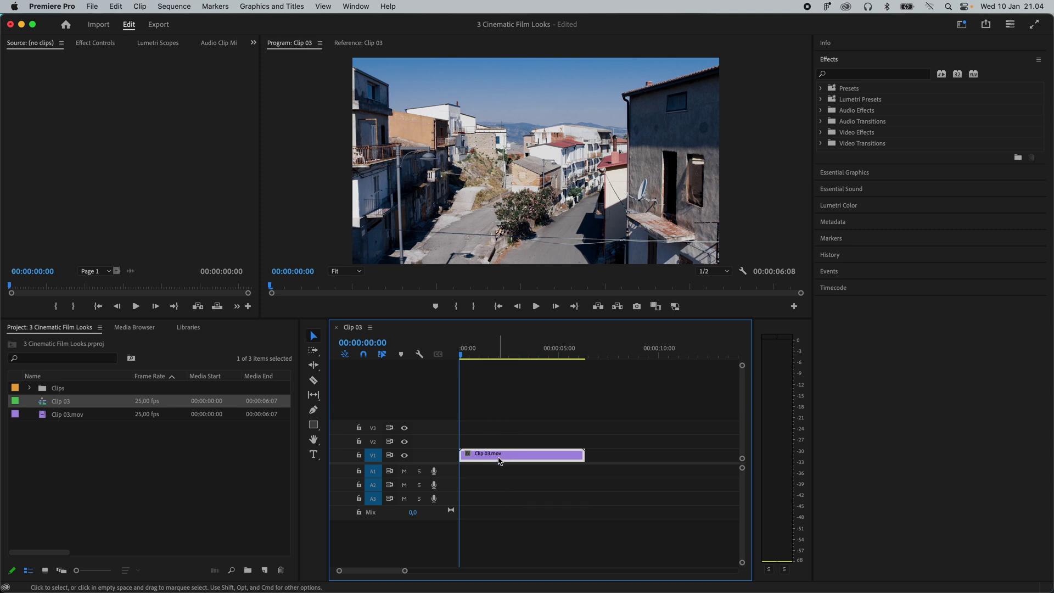
left_click_drag(500, 457, 499, 443)
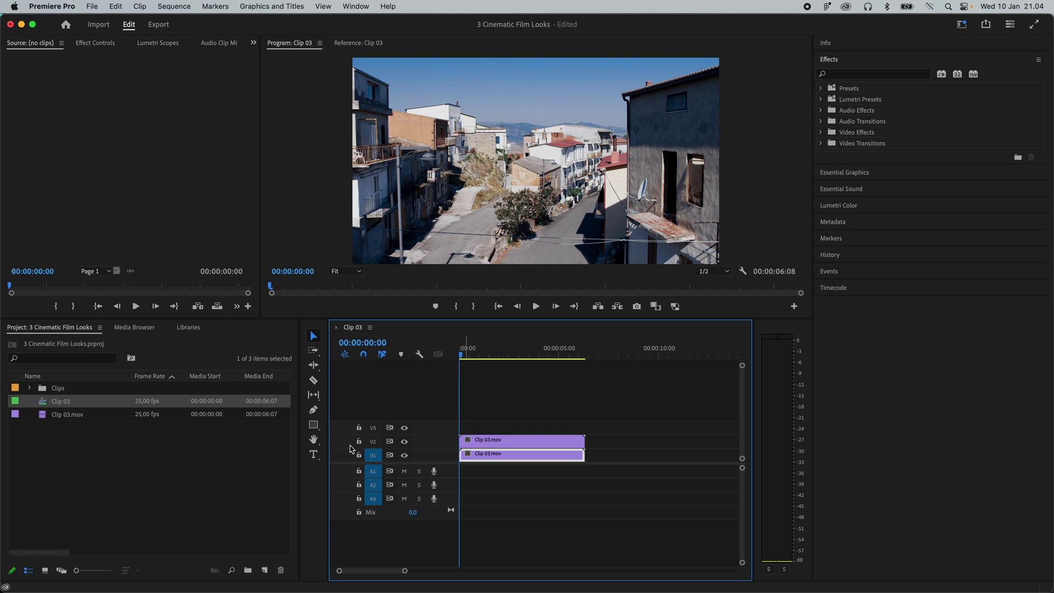
Step: Create a 3840 × 2160 adjustment layer named Basic Correction and lay it over the whole Clip 03 on V3
right_click(121, 463)
mouse_move(164, 411)
left_click(275, 452)
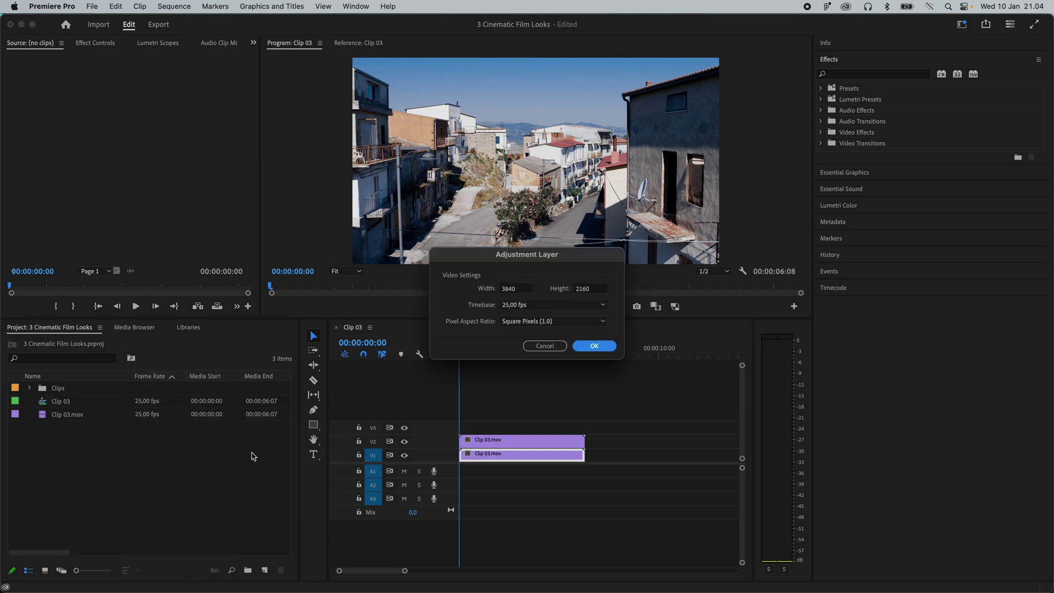
left_click(594, 346)
left_click(94, 390)
type("Basic Correction")
key("Return")
left_click_drag(82, 388, 584, 427)
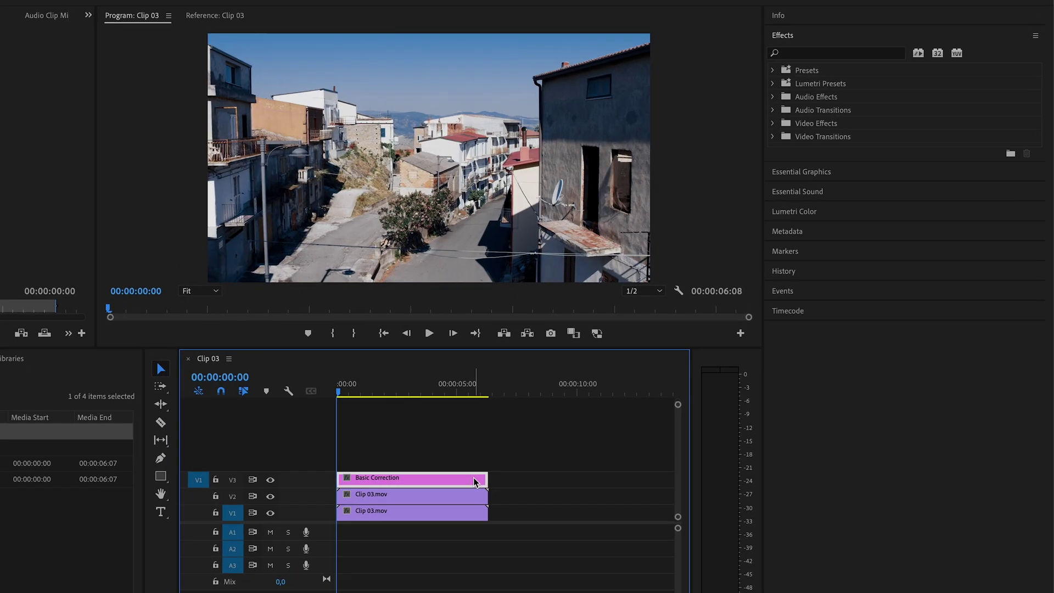
Step: In Lumetri Basic Correction on the V3 adjustment layer, set Contrast to -25,6, Highlights to -80,5 and Shadows to 30,1
left_click(887, 209)
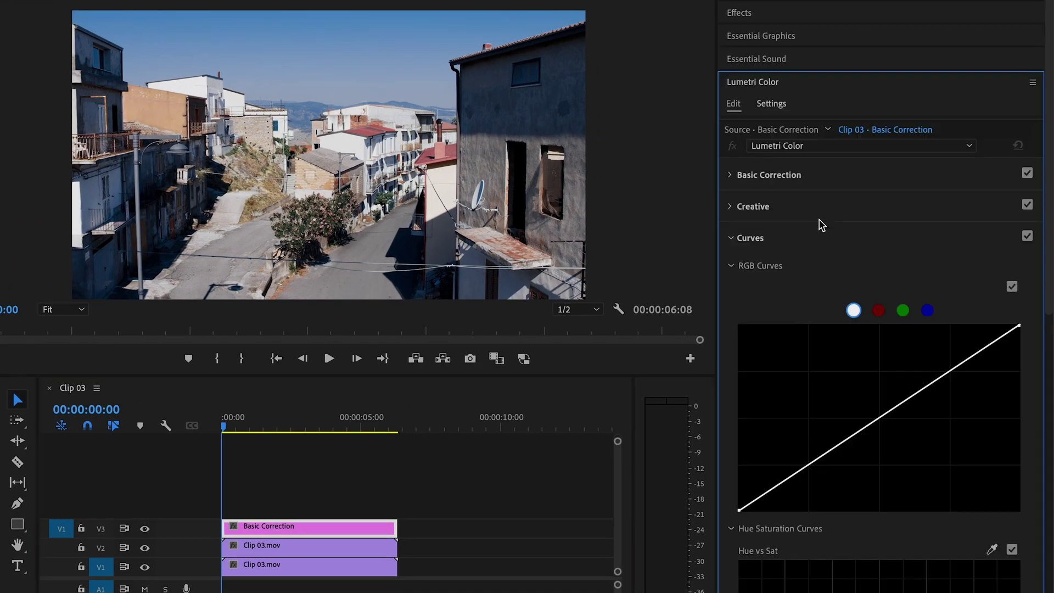
left_click(861, 177)
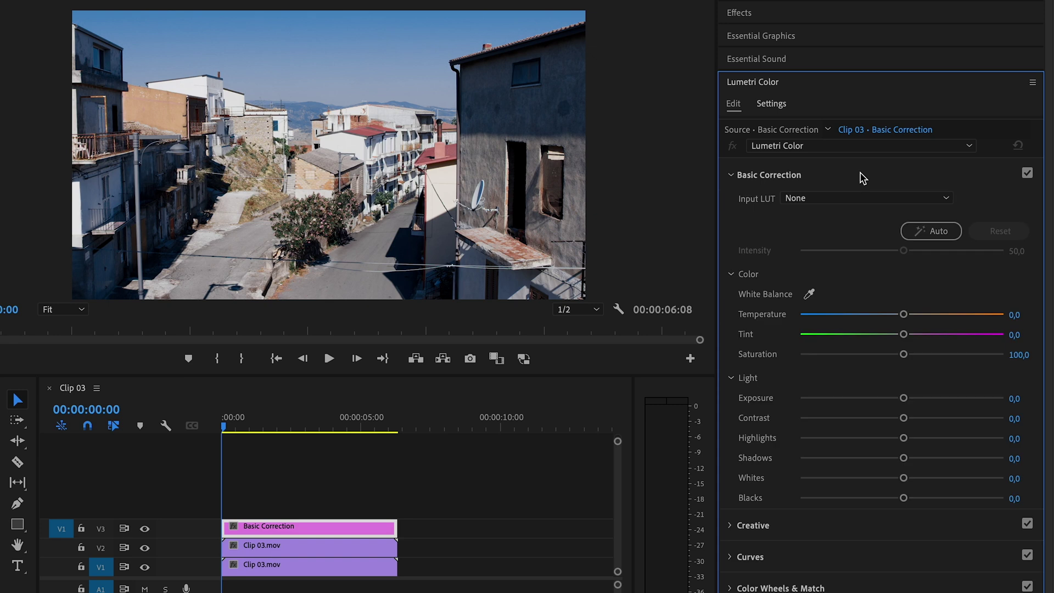
left_click_drag(903, 418, 820, 439)
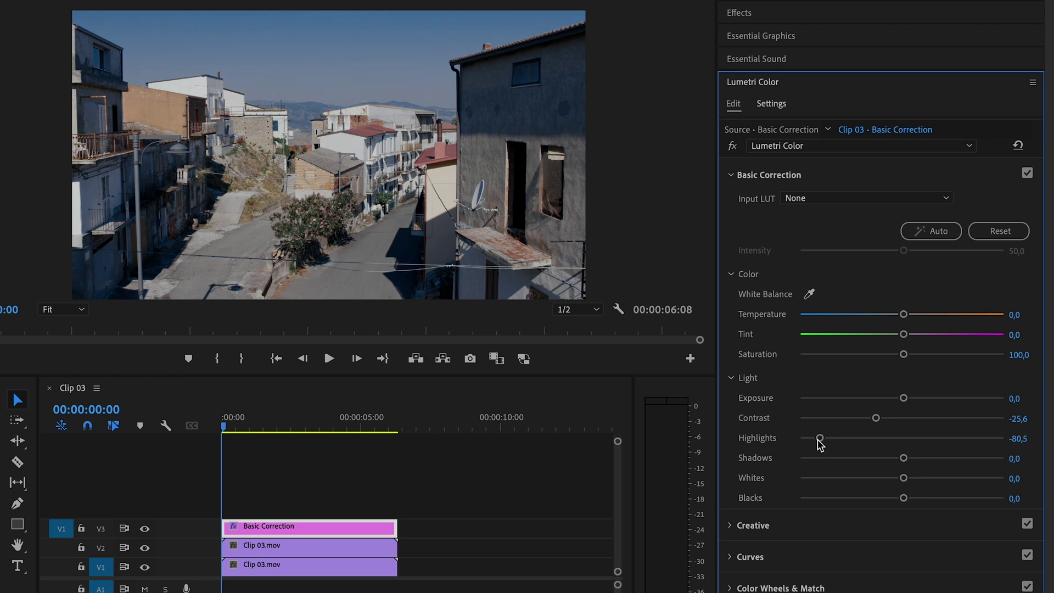
left_click_drag(903, 457, 932, 457)
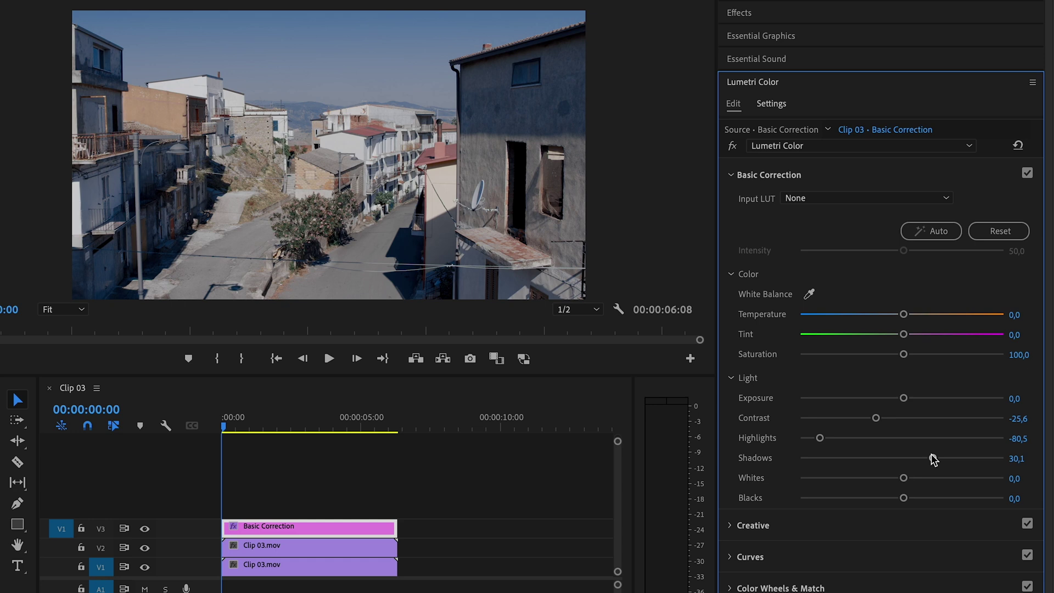
Step: In the Creative section, adjust Sharpen and reduce Vibrance slightly
left_click(819, 176)
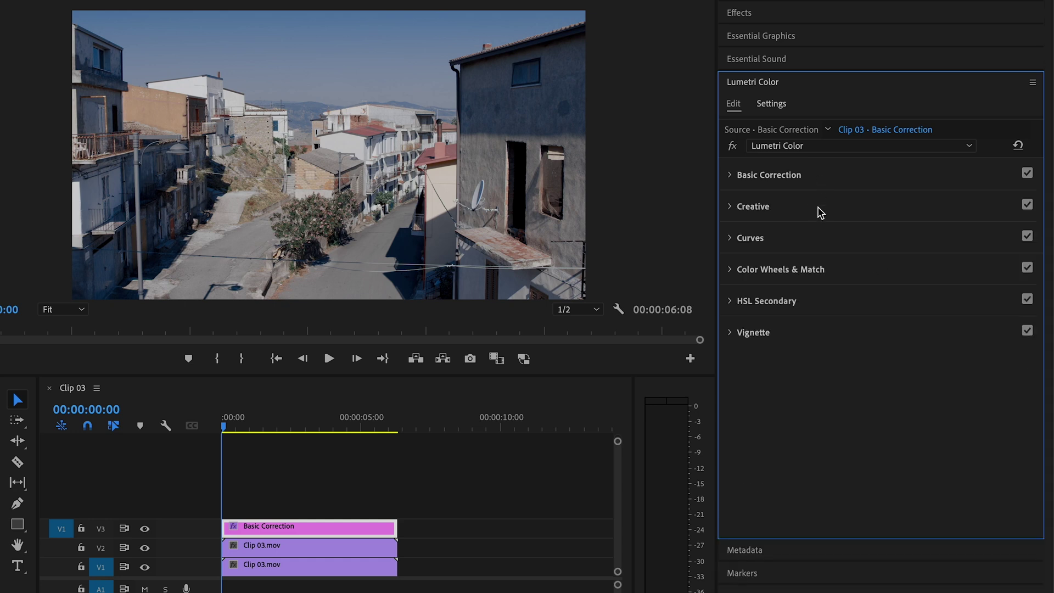
left_click(819, 209)
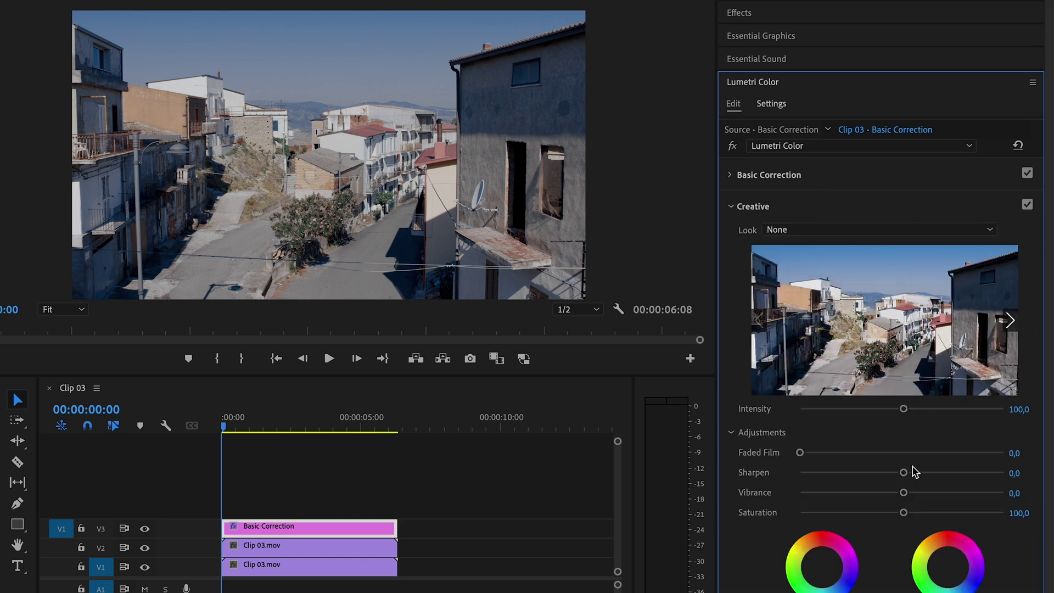
left_click_drag(903, 472, 895, 492)
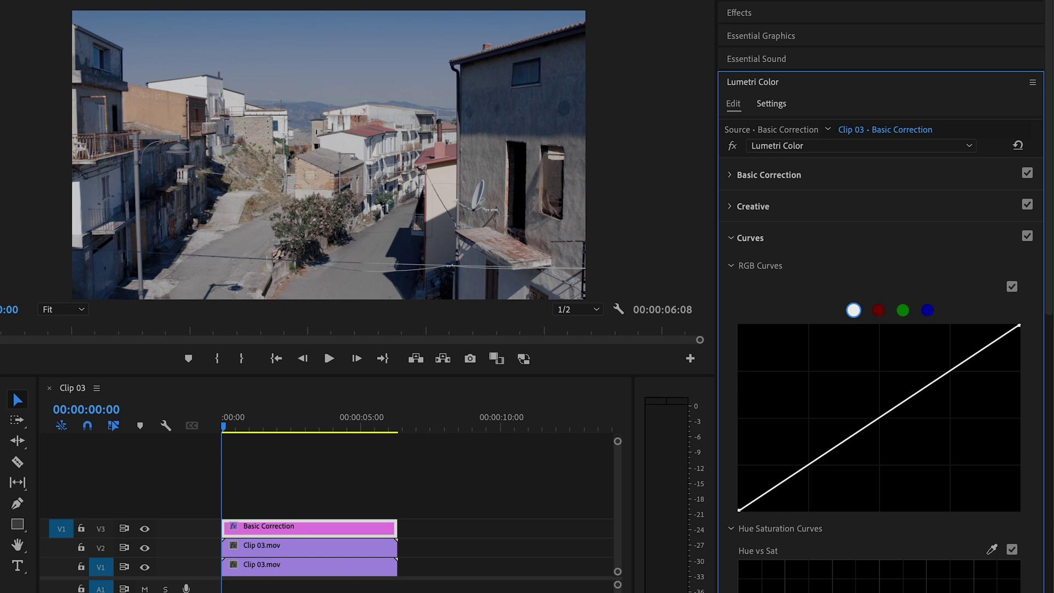
Step: On the Hue vs Hue curve, anchor points at violet and green and raise the blue point between them to shift the sky toward teal
scroll(878, 384, "down", 10)
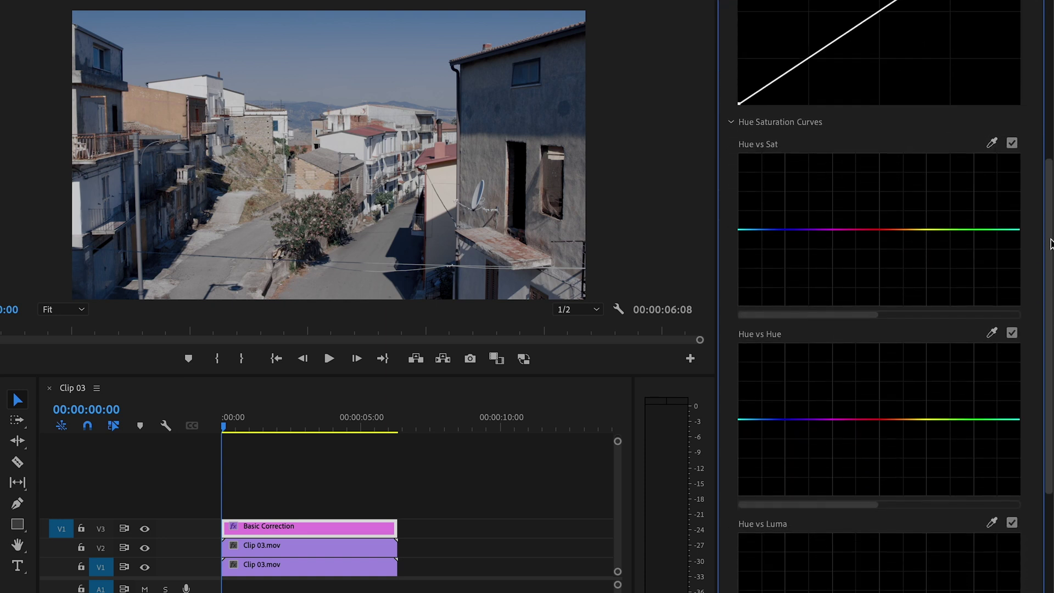
left_click(810, 399)
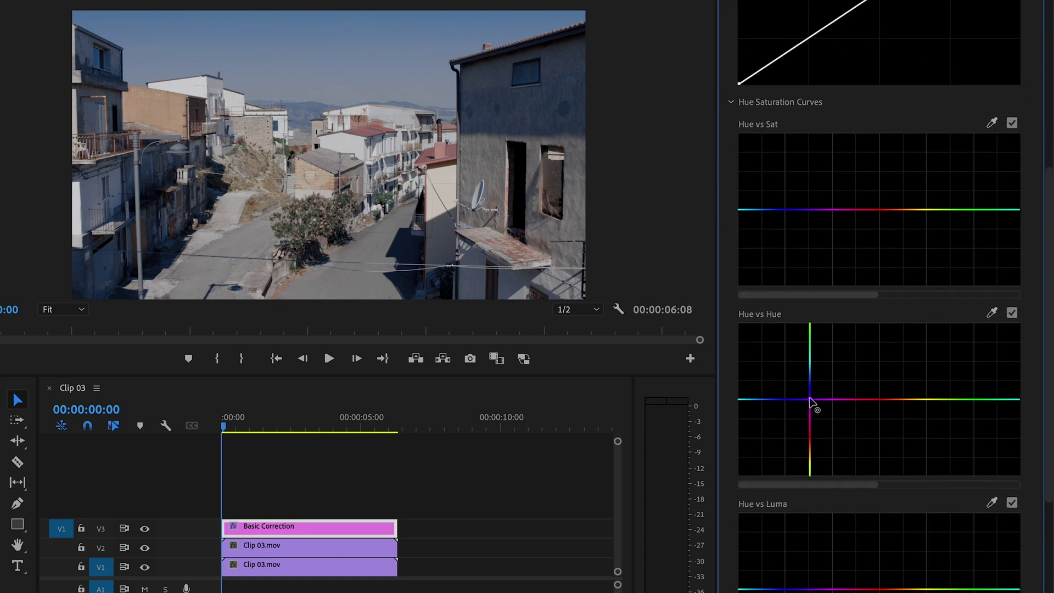
left_click(1006, 399)
left_click_drag(759, 399, 757, 394)
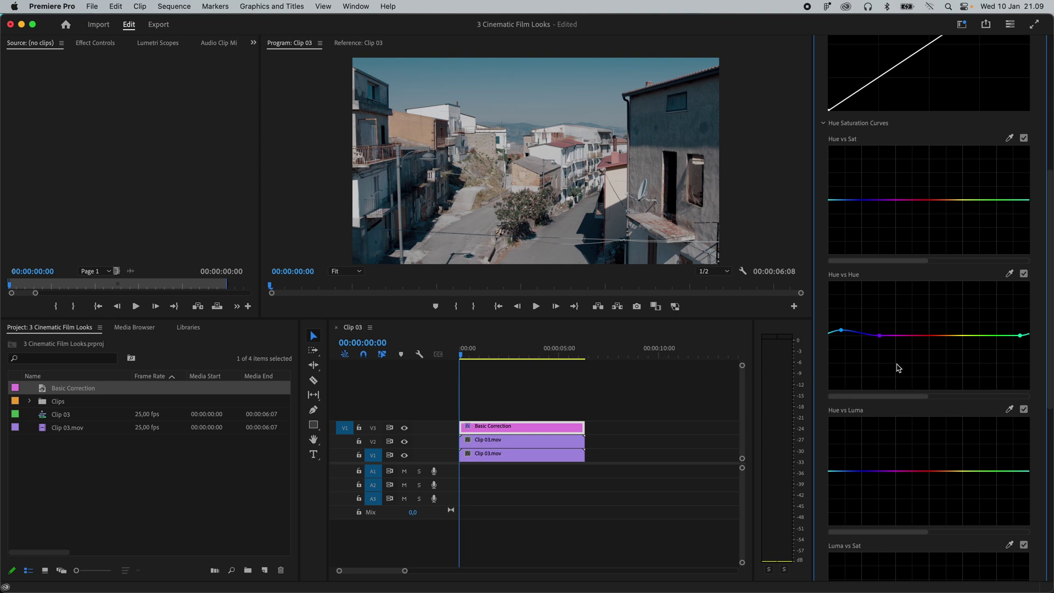
Step: Rename the Clip 03.mov copy on V2 as Bloom
left_click(475, 446)
right_click(490, 444)
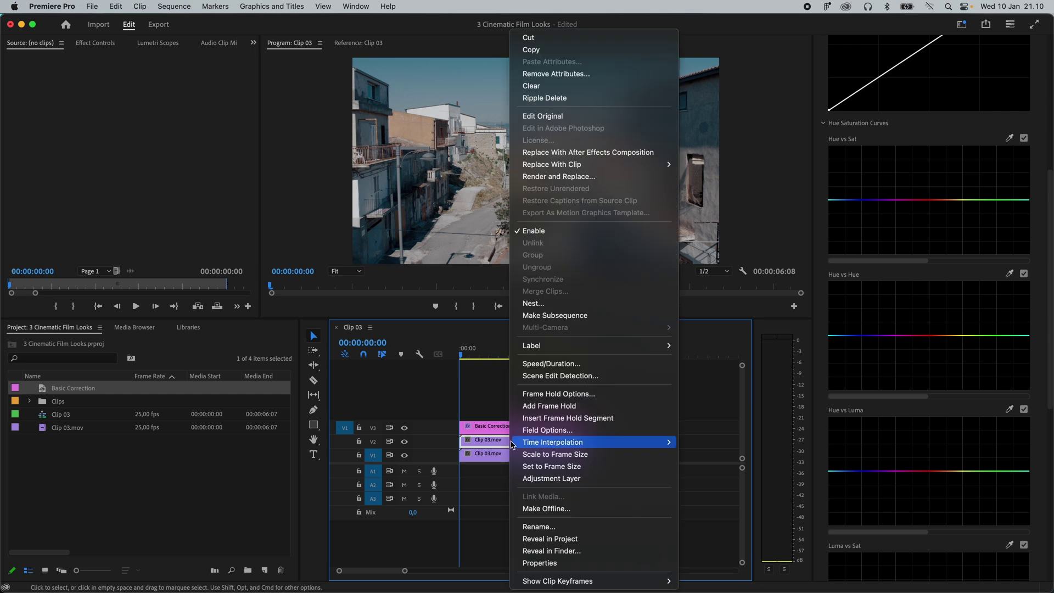
left_click(541, 526)
type("Bloom")
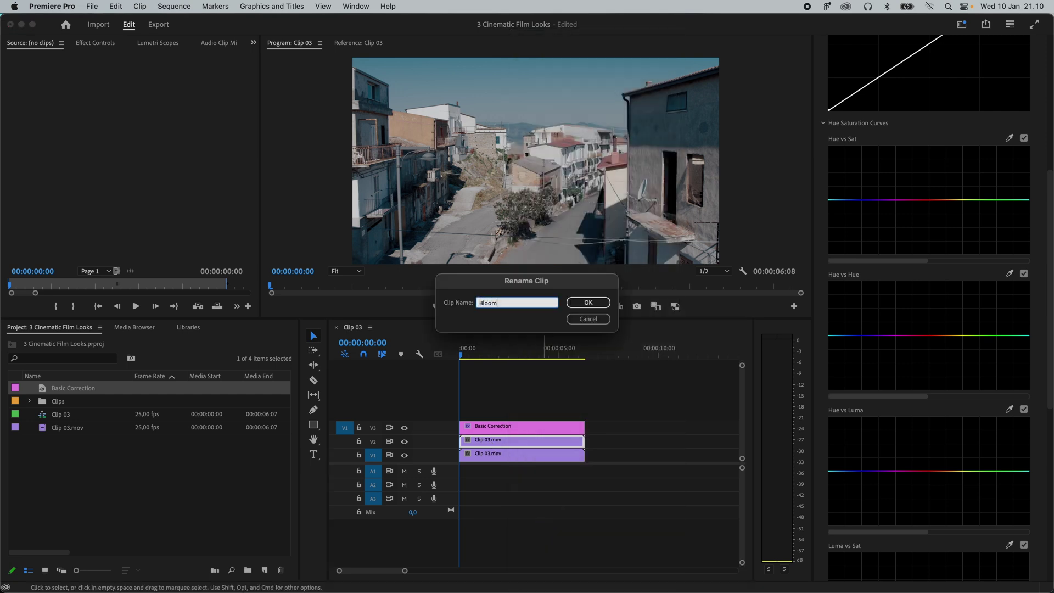
key("Return")
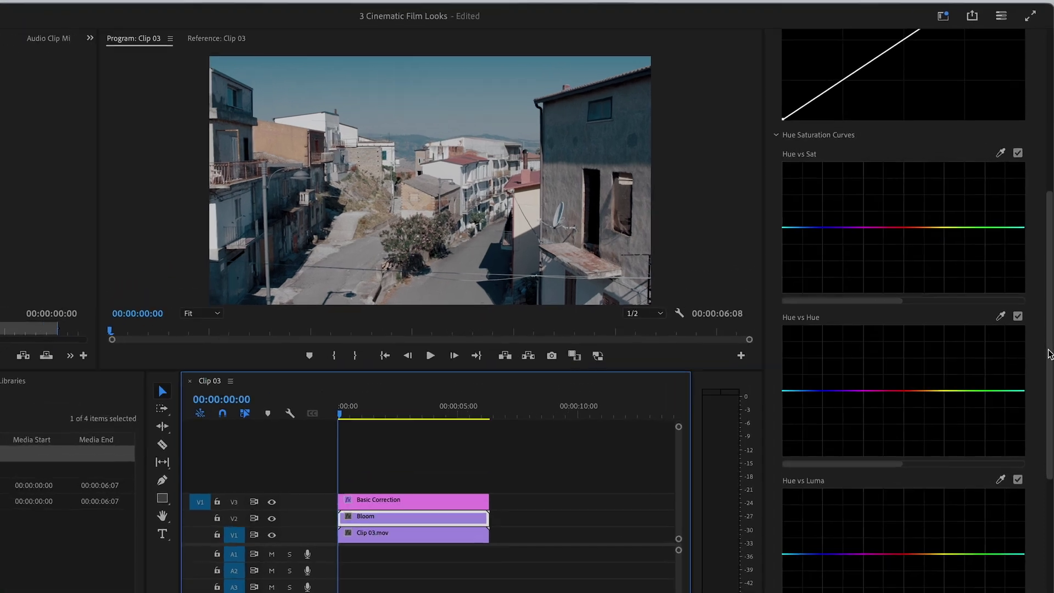
Step: Apply the Luma Key and Gaussian Blur video effects to the Bloom clip on V2
left_click_drag(1049, 302, 1049, 162)
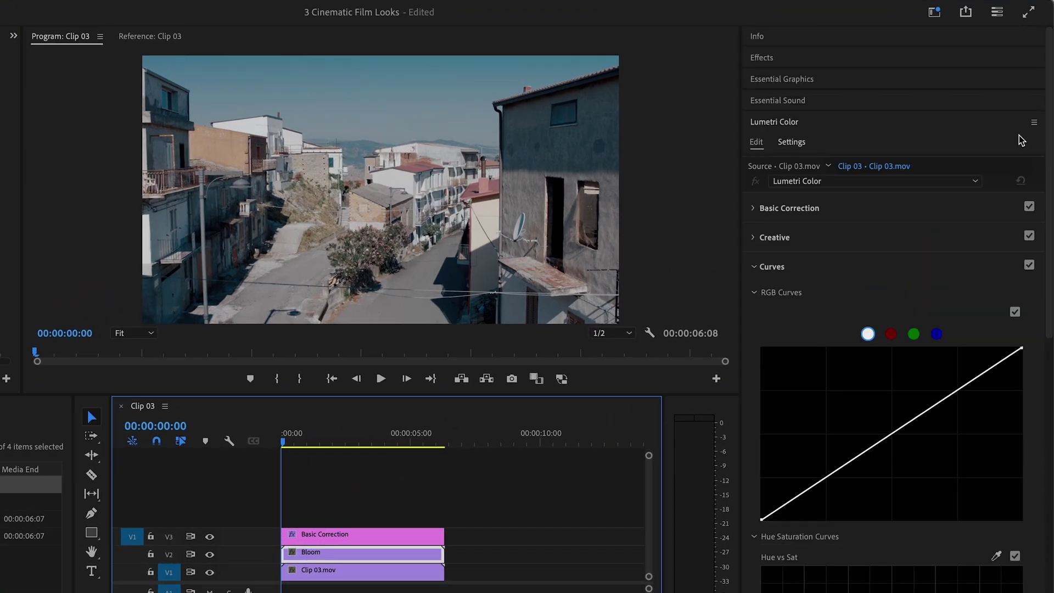
left_click(874, 62)
left_click(849, 81)
type("luma ke")
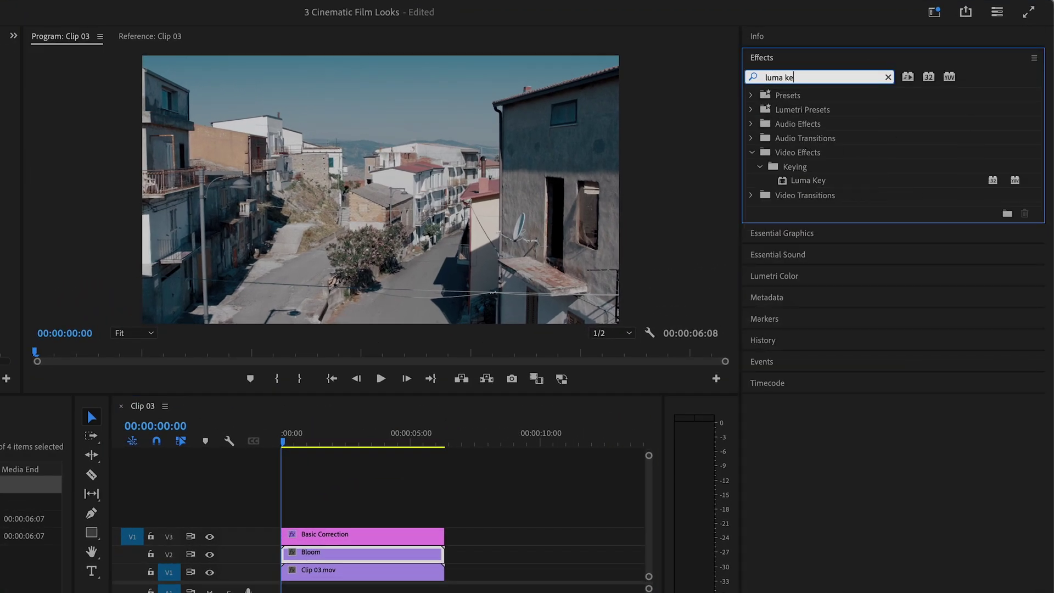
left_click(816, 181)
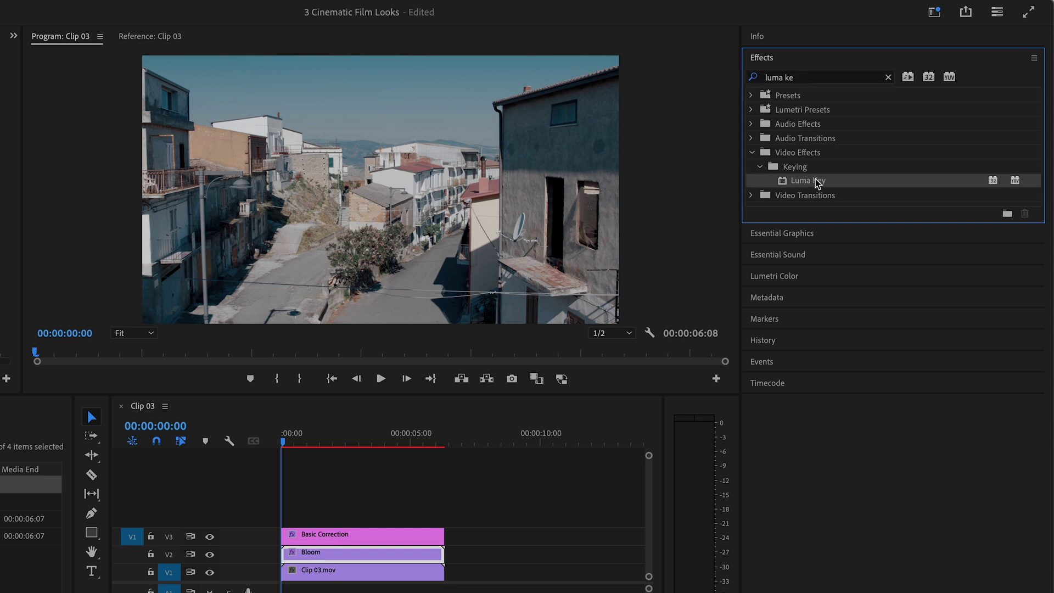
left_click_drag(811, 80, 736, 78)
type("gauss")
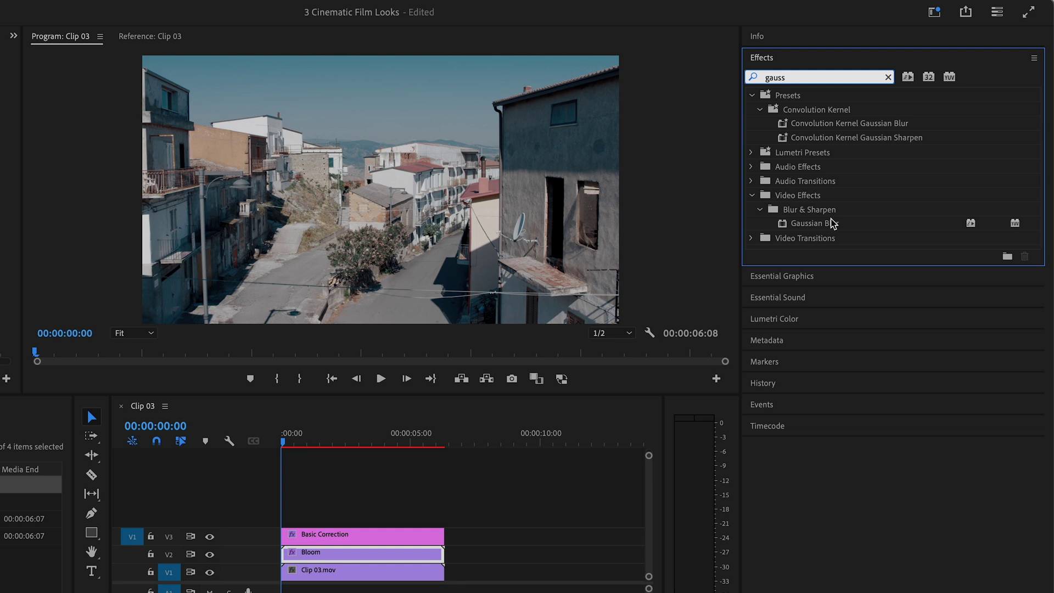
left_click(833, 223)
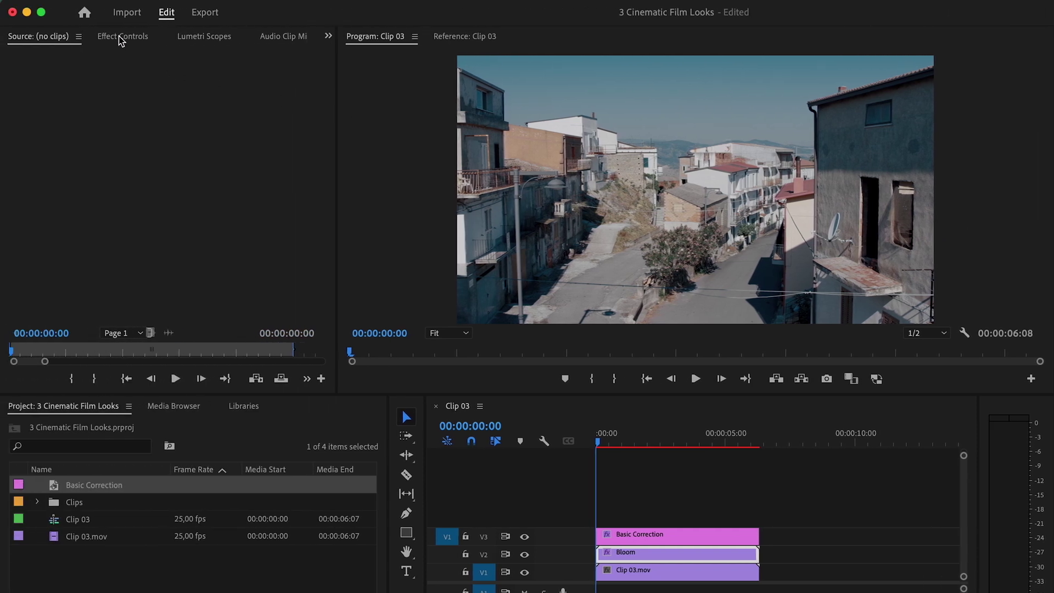
Step: Hide track V1 and set the Bloom clip's Luma Key Threshold to 93,0 % and Cutoff to 81,0 %
left_click(122, 36)
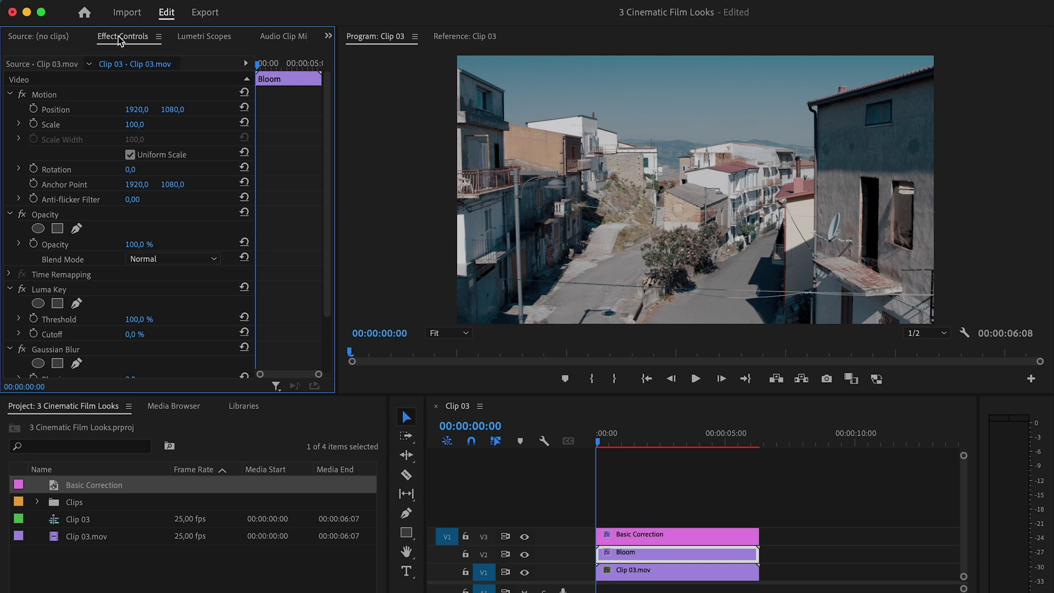
left_click(328, 36)
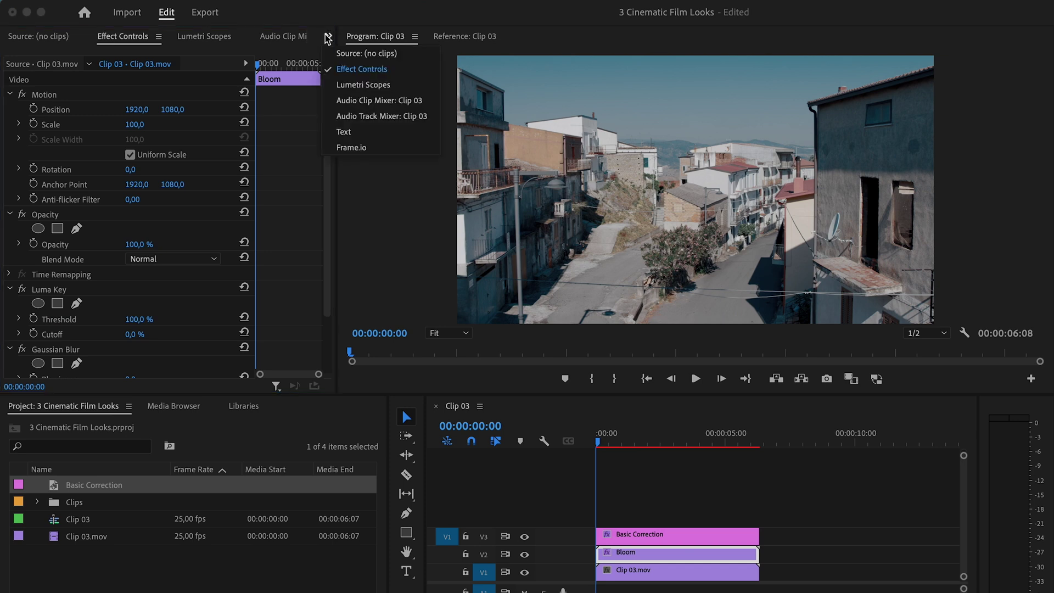
left_click(360, 69)
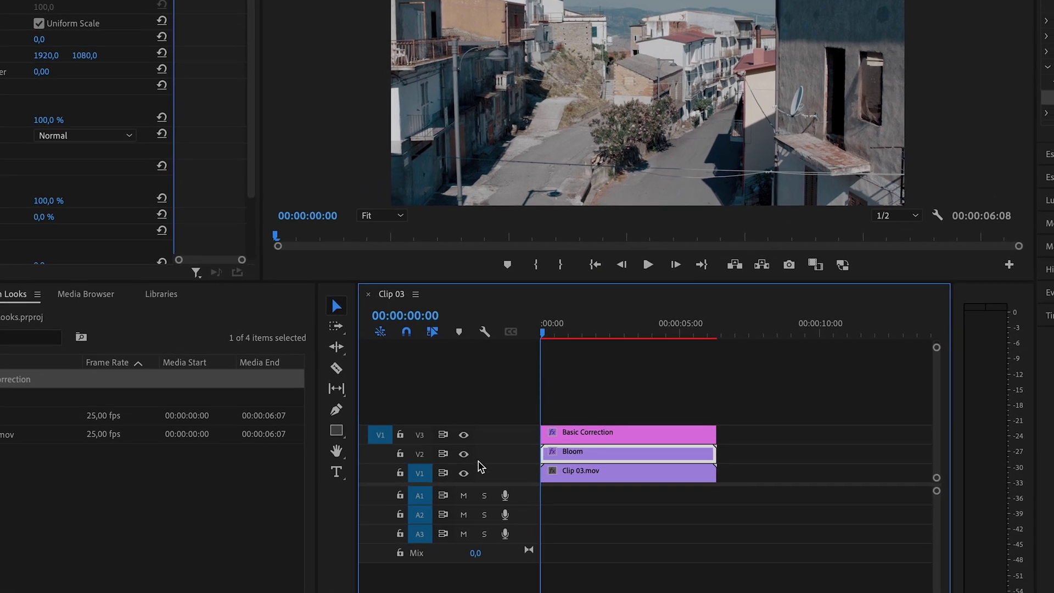
left_click(465, 474)
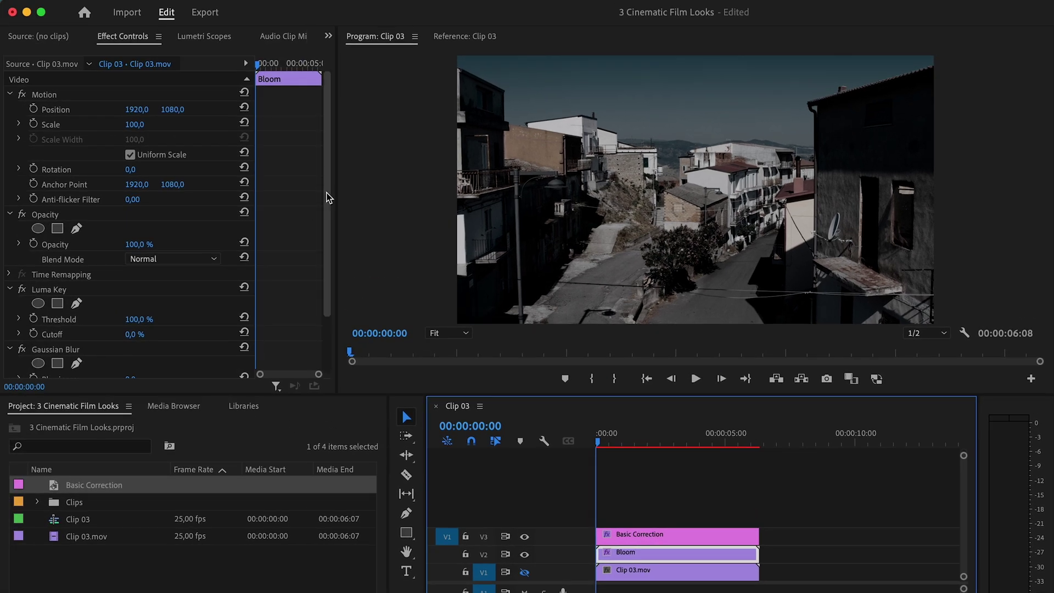
left_click_drag(252, 52, 253, 69)
left_click_drag(331, 202, 202, 242)
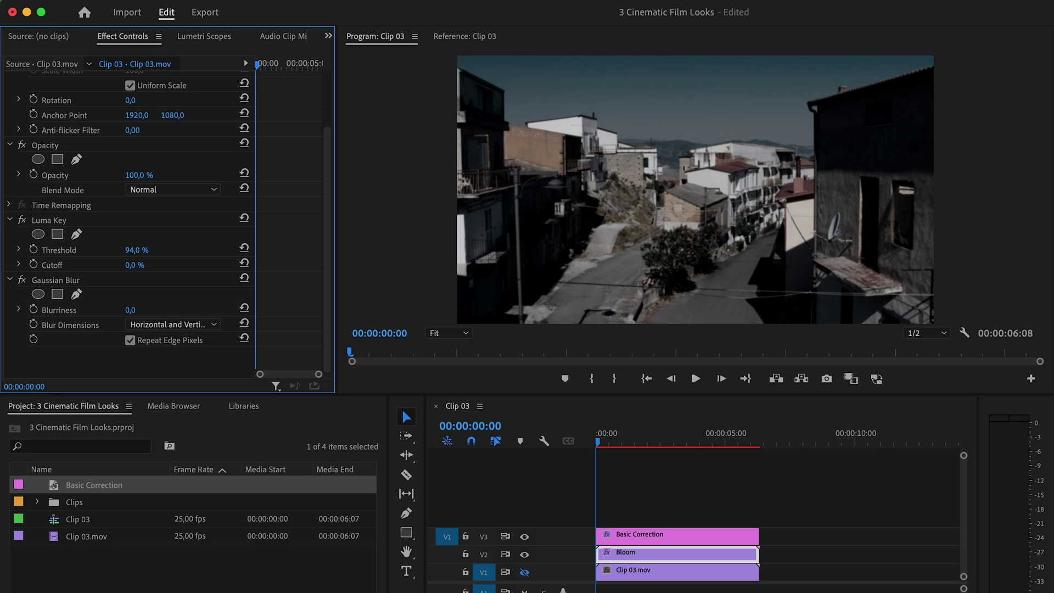
mouse_move(137, 250)
left_mouse_down()
mouse_move(145, 265)
mouse_move(172, 265)
mouse_move(145, 265)
left_mouse_up()
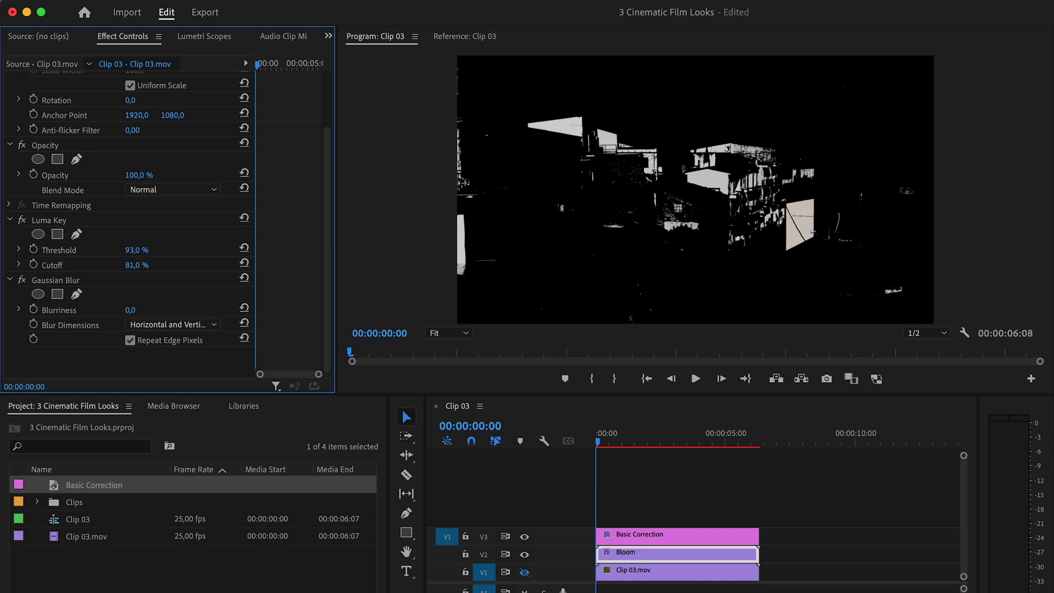
Step: Set the Bloom clip's Gaussian Blur Blurriness to 25,0 and make track V1 visible again
left_click_drag(130, 310, 135, 310)
left_click_drag(132, 310, 145, 310)
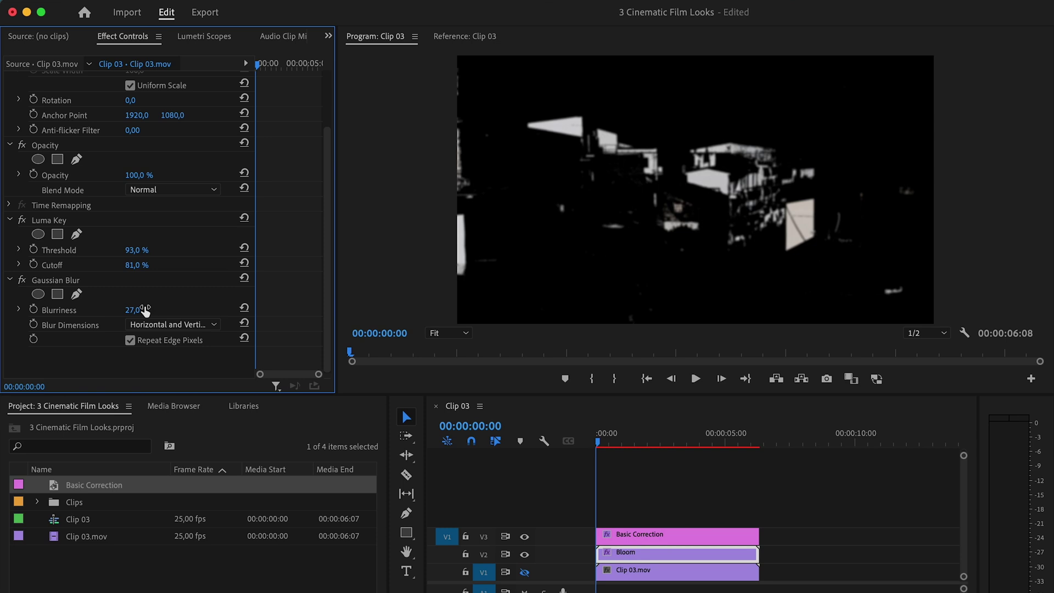
left_click(524, 571)
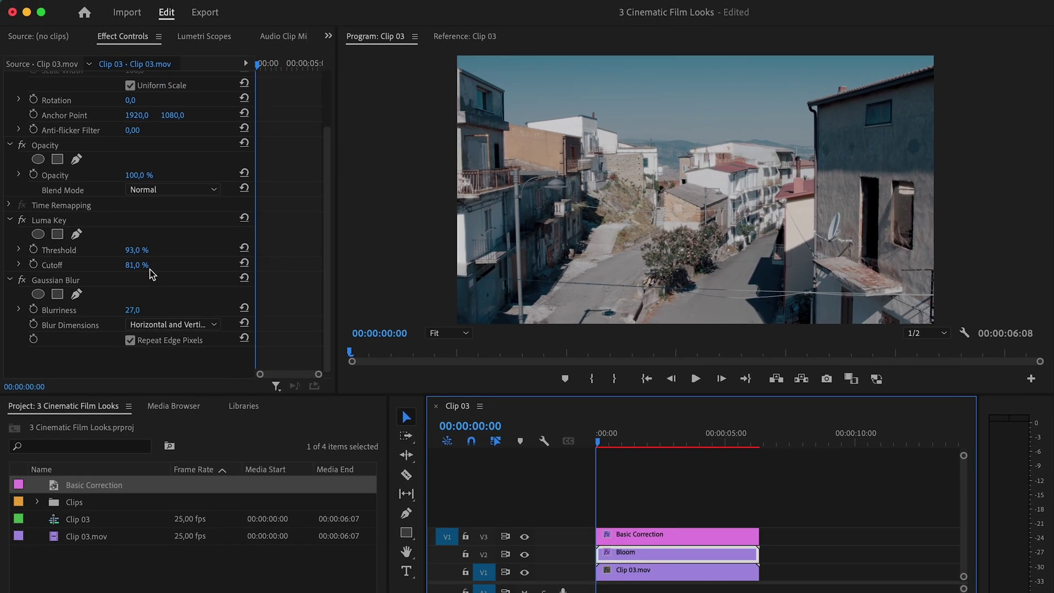
left_click_drag(134, 310, 144, 311)
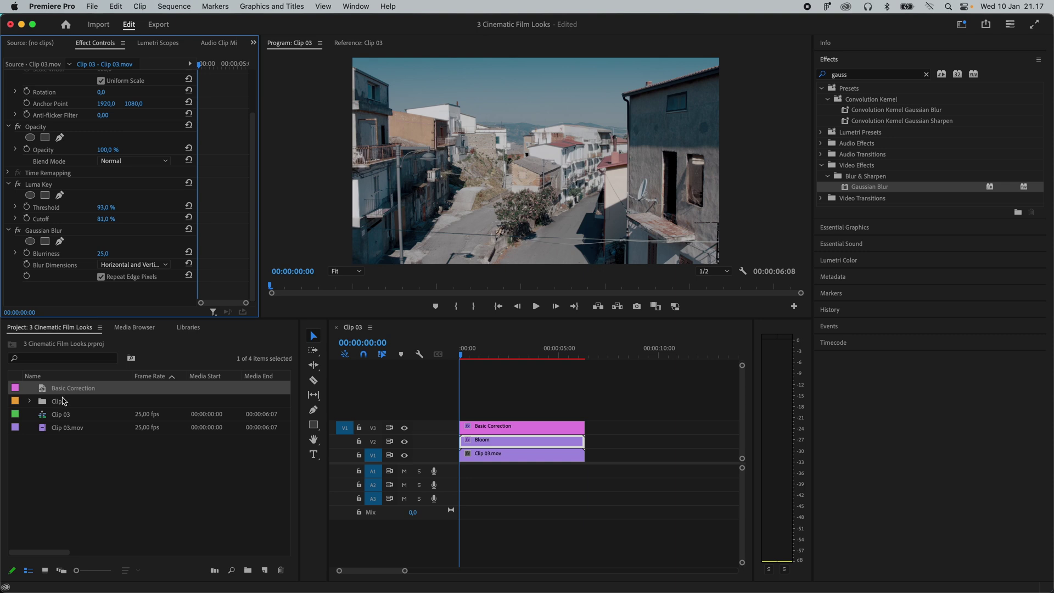
Step: Lay another Basic Correction adjustment layer over the whole clip on V4 and rename it Halation
left_click_drag(77, 390, 583, 412)
right_click(498, 415)
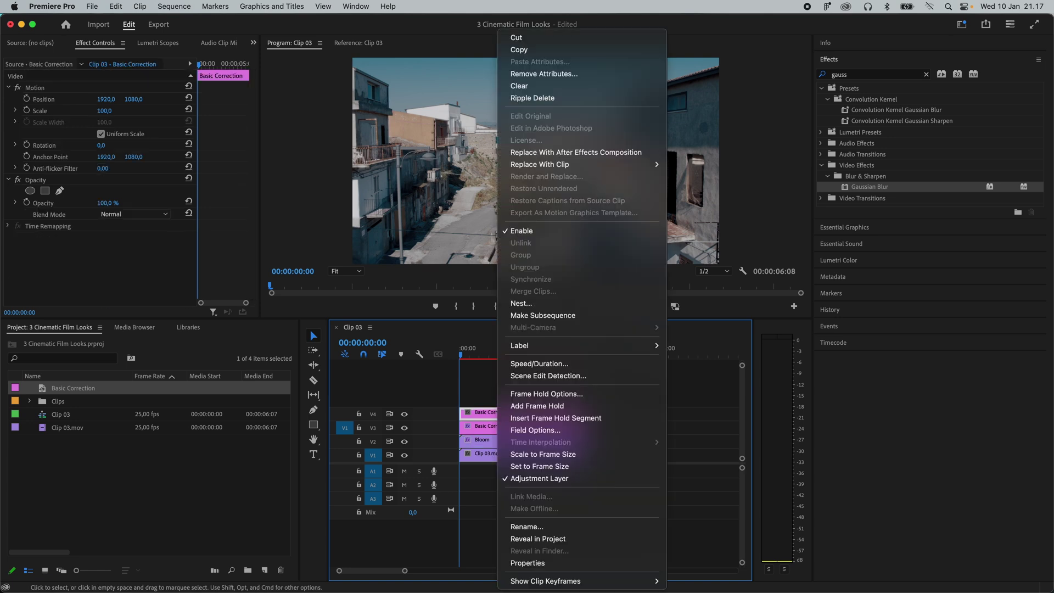
left_click(538, 526)
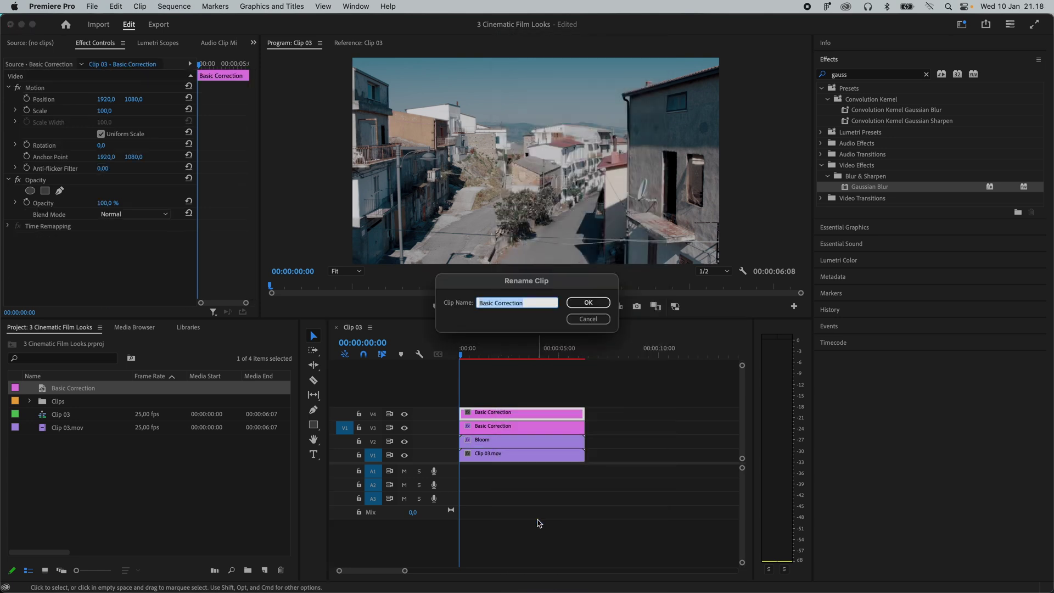
type("Halation")
key("Return")
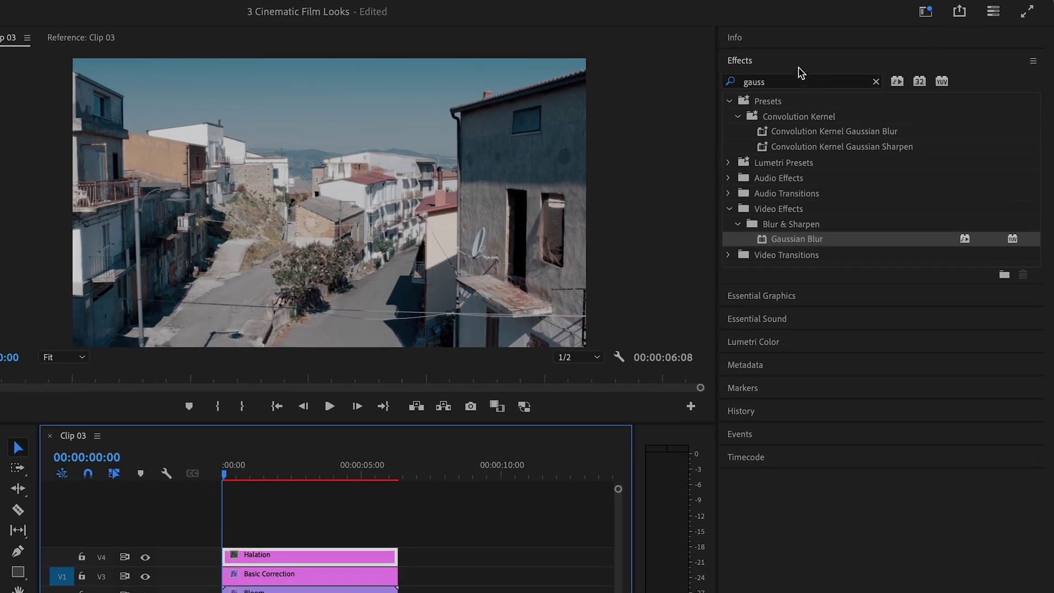
Step: Apply the Channel Blur video effect to the Halation adjustment layer
left_click(745, 84)
type("cha")
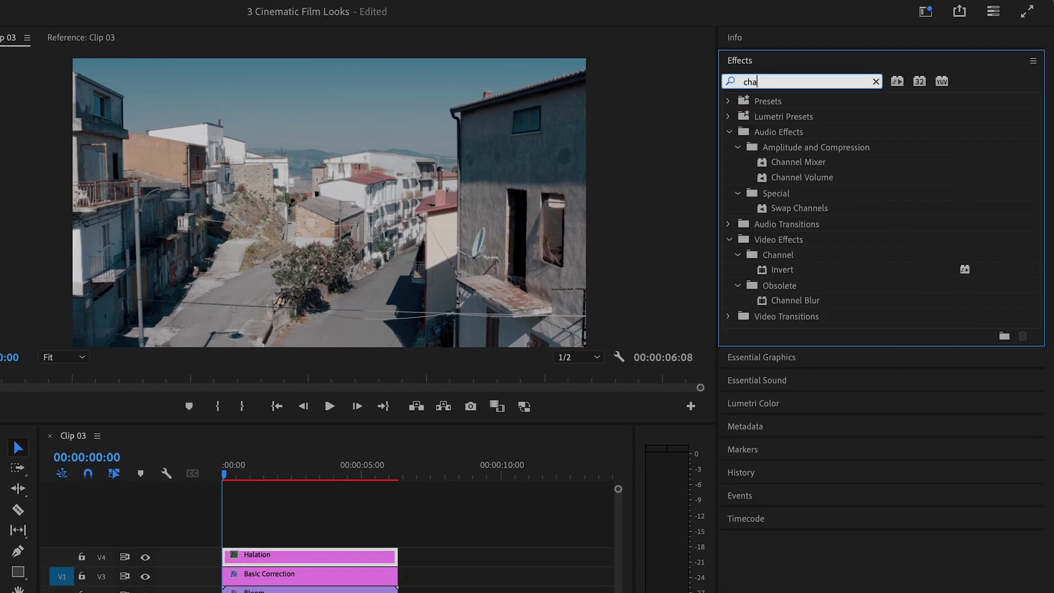
type("nnel blu")
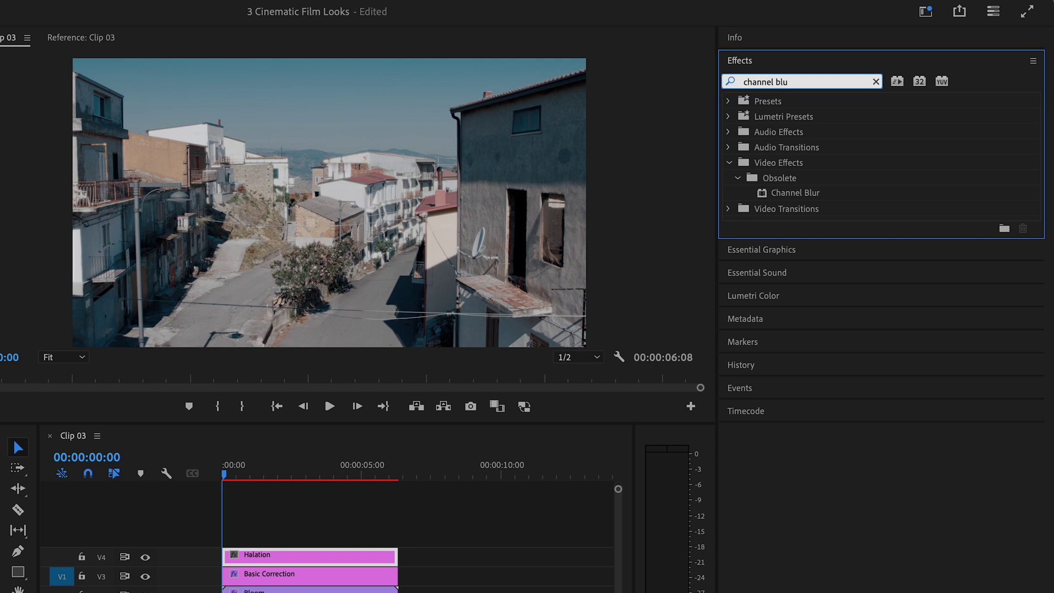
double_click(805, 192)
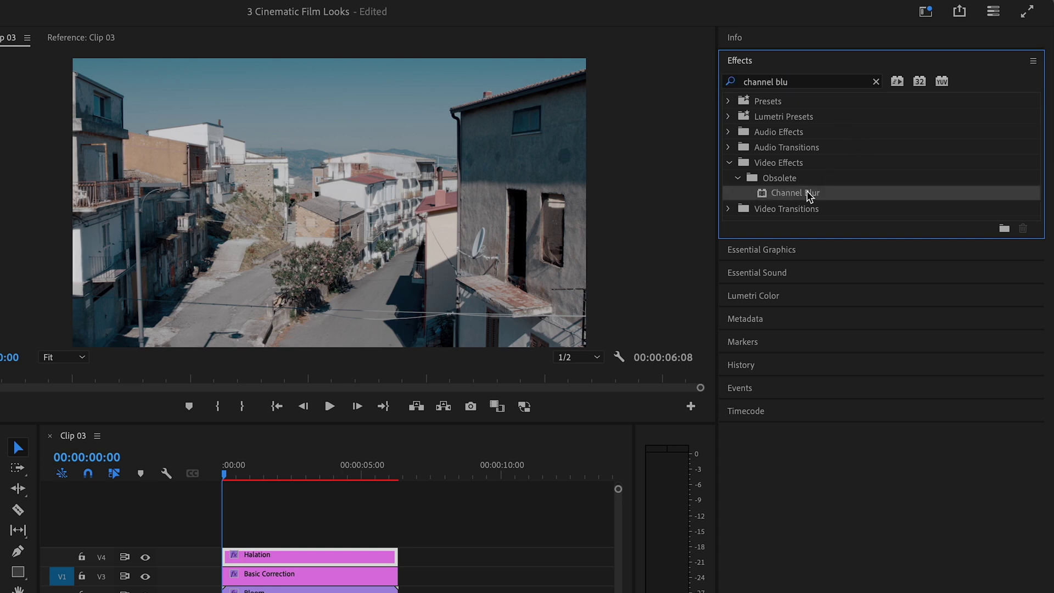
Step: On the Halation layer, set the blend mode to Lighten, Red Blurriness to 30 and Opacity to 80 %
scroll(345, 253, "down", 3)
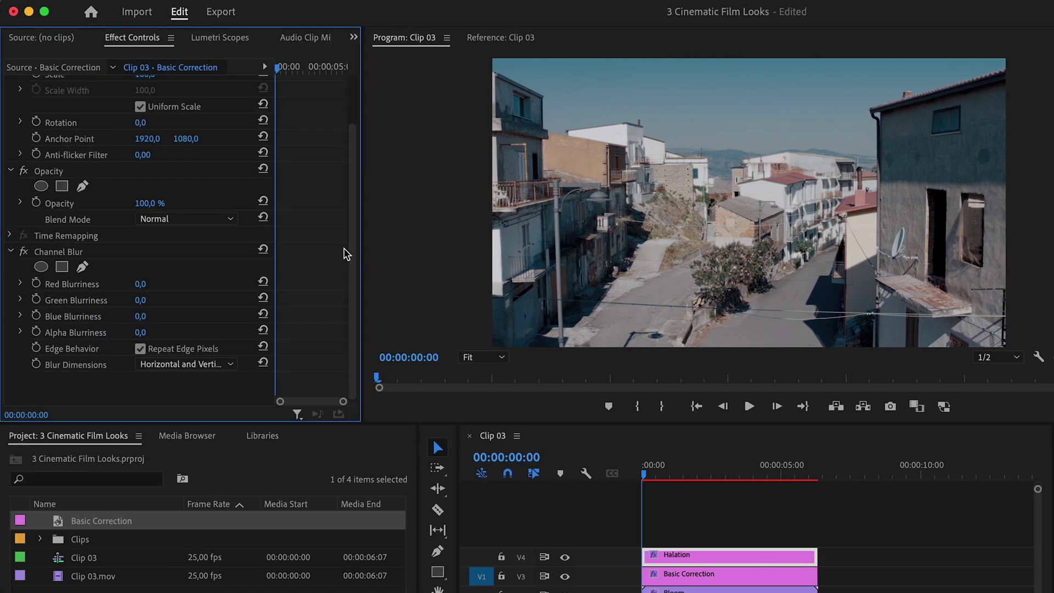
left_click(176, 221)
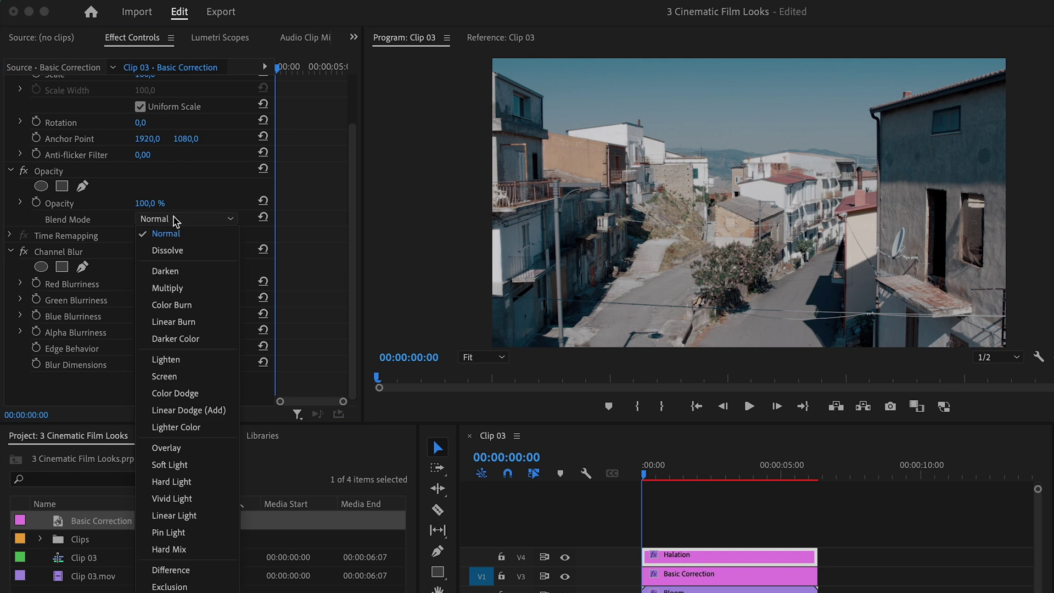
left_click(179, 354)
left_click(144, 284)
type("30")
key("Return")
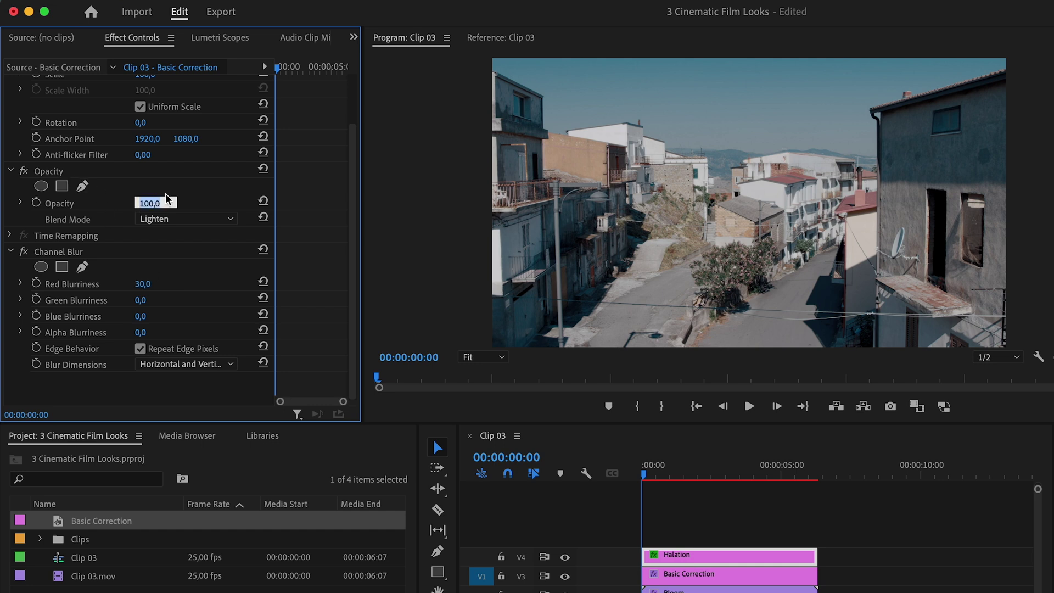
type("80")
key("Return")
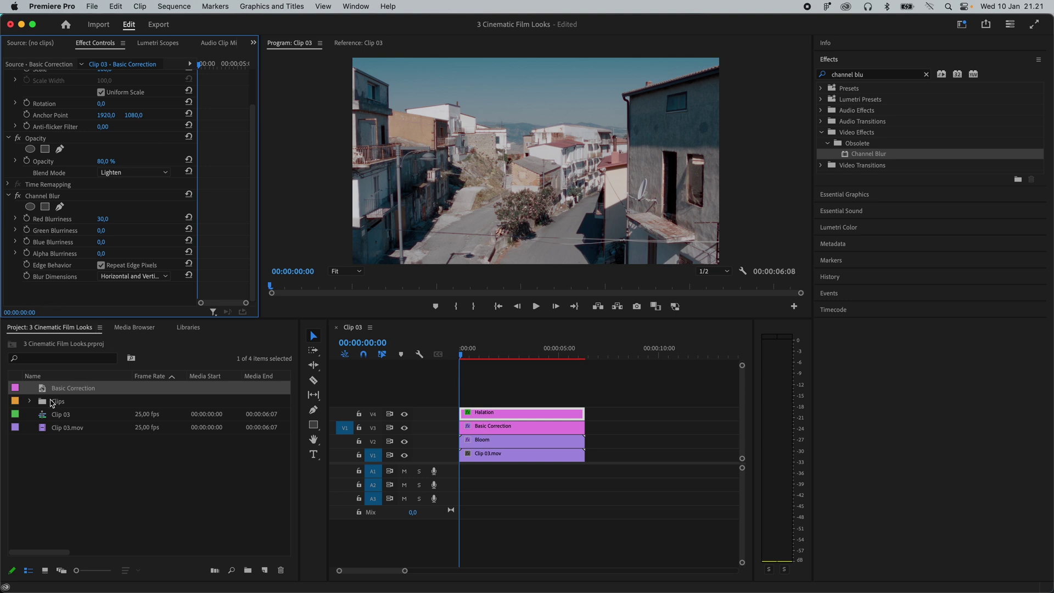
Step: Preview the Grain Overlay Fine_Grain clip and lay copies of it end to end on V5 across the whole Clip 03 sequence
left_click(31, 402)
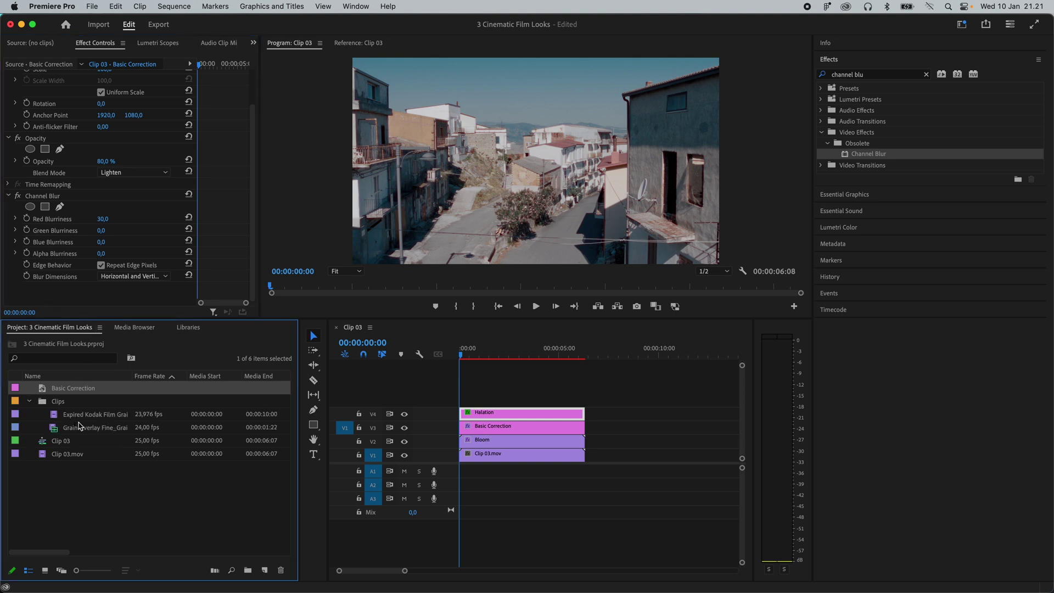
double_click(99, 427)
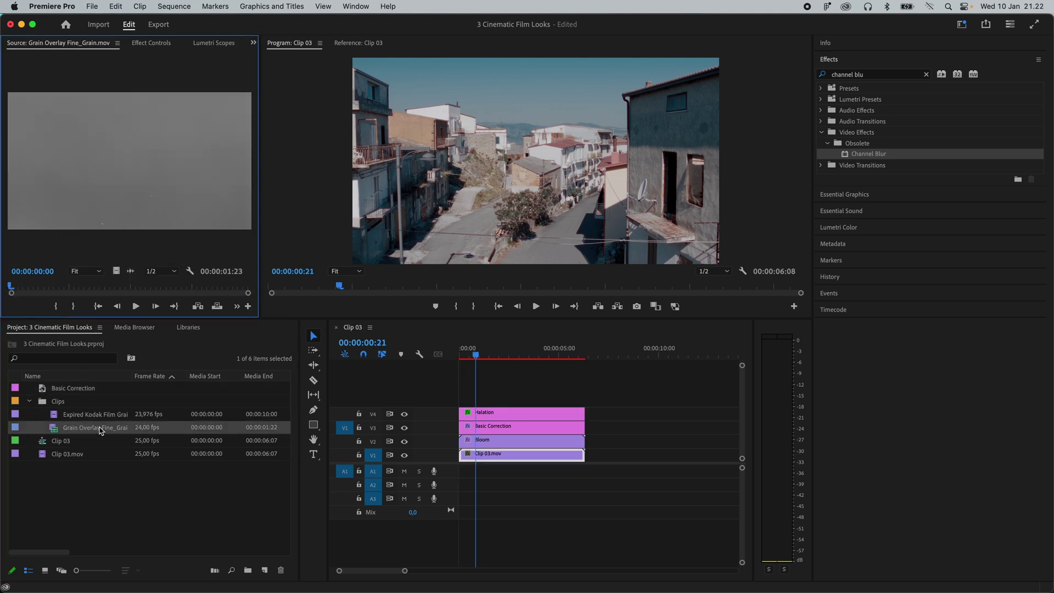
left_click(136, 307)
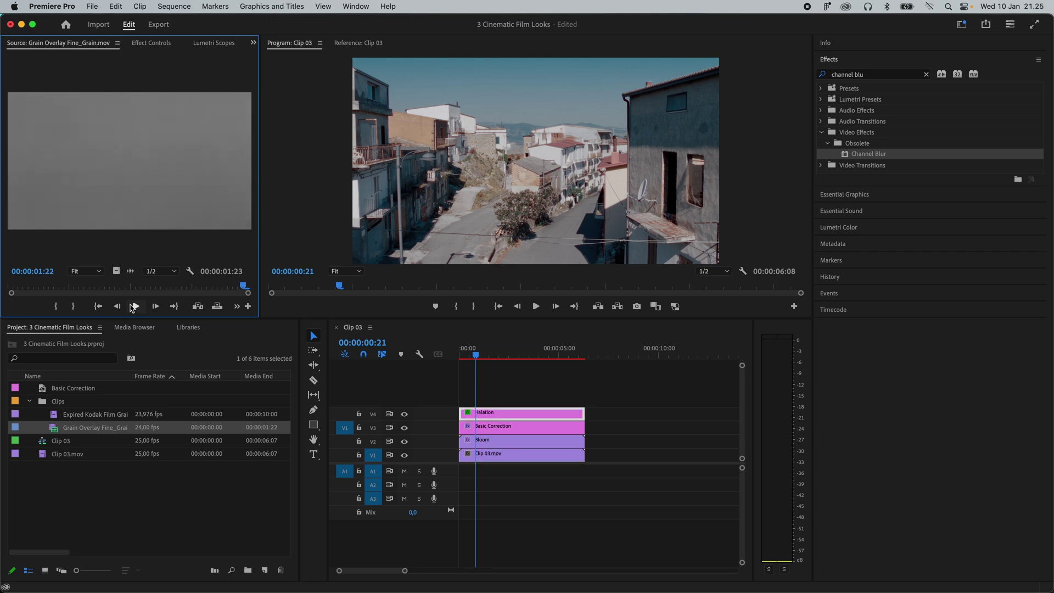
left_click_drag(93, 427, 518, 404)
left_click(481, 402)
left_click_drag(518, 404, 482, 400)
left_click(550, 402)
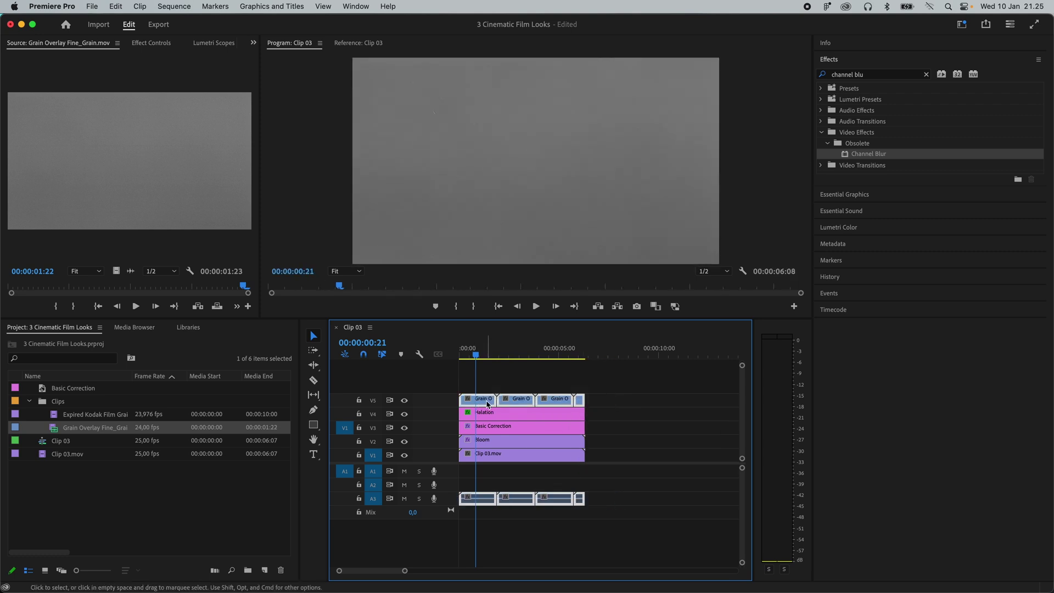
Step: Nest the grain overlay clips on V5 into a sequence named Film Grain
right_click(487, 402)
scroll(535, 475, "down", 5)
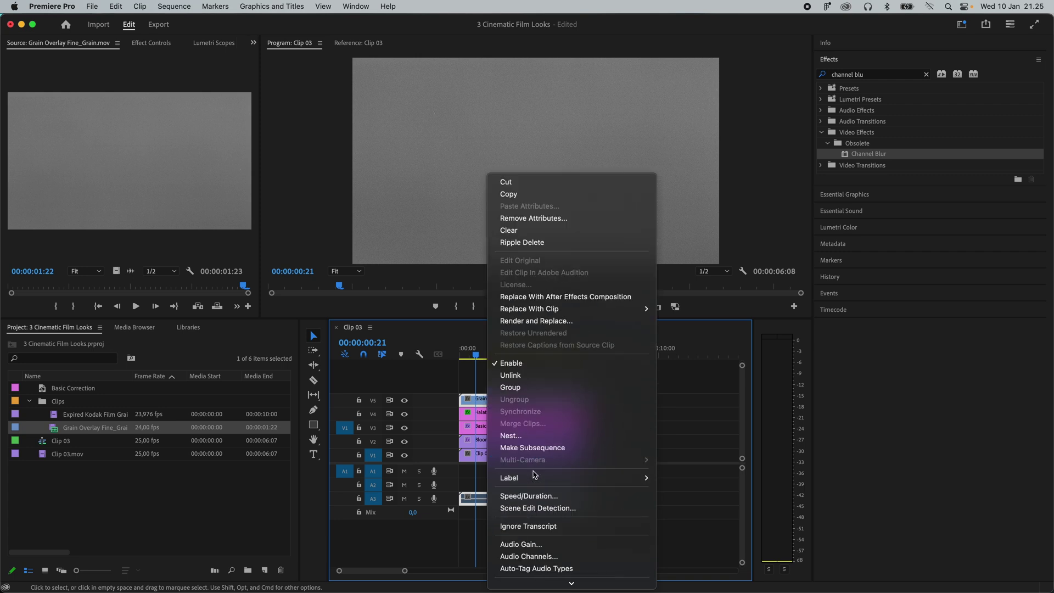
left_click(538, 436)
type("Fi")
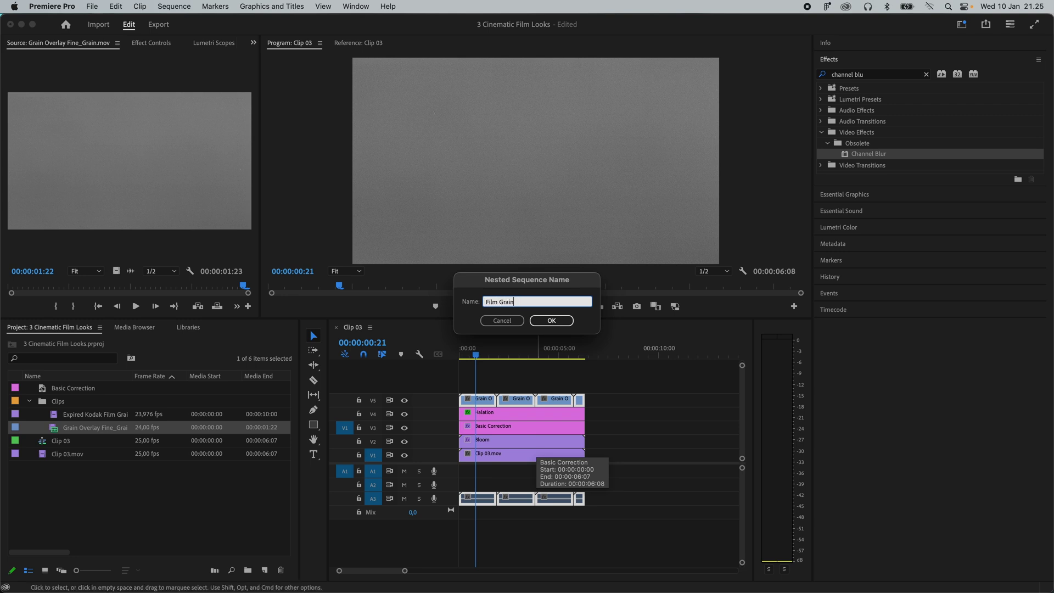
type("lm Grain")
key("Return")
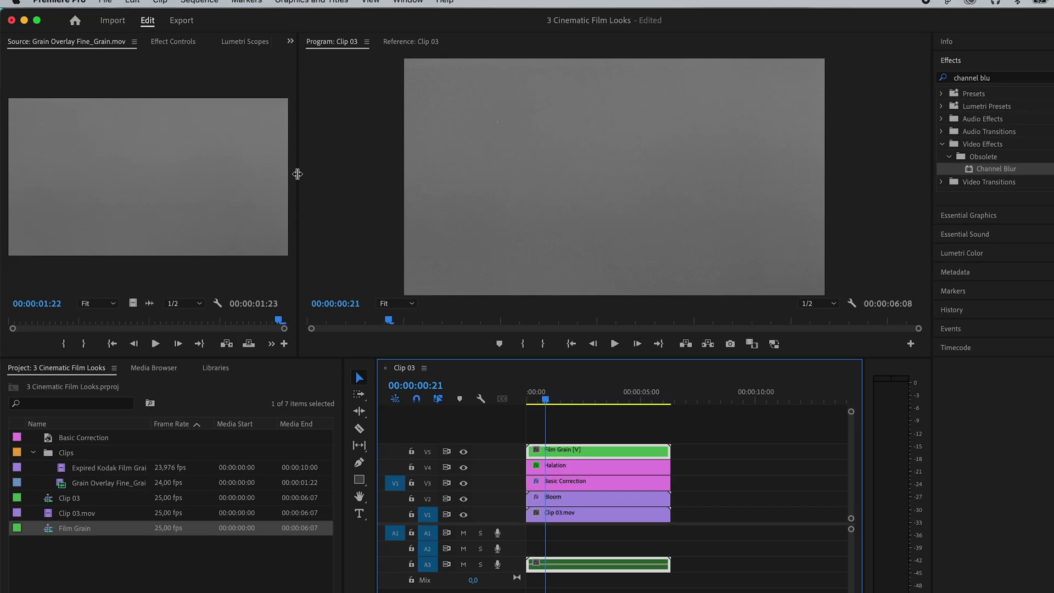
Step: Set the blend mode of the Film Grain nest on V5 to Overlay
left_click(180, 41)
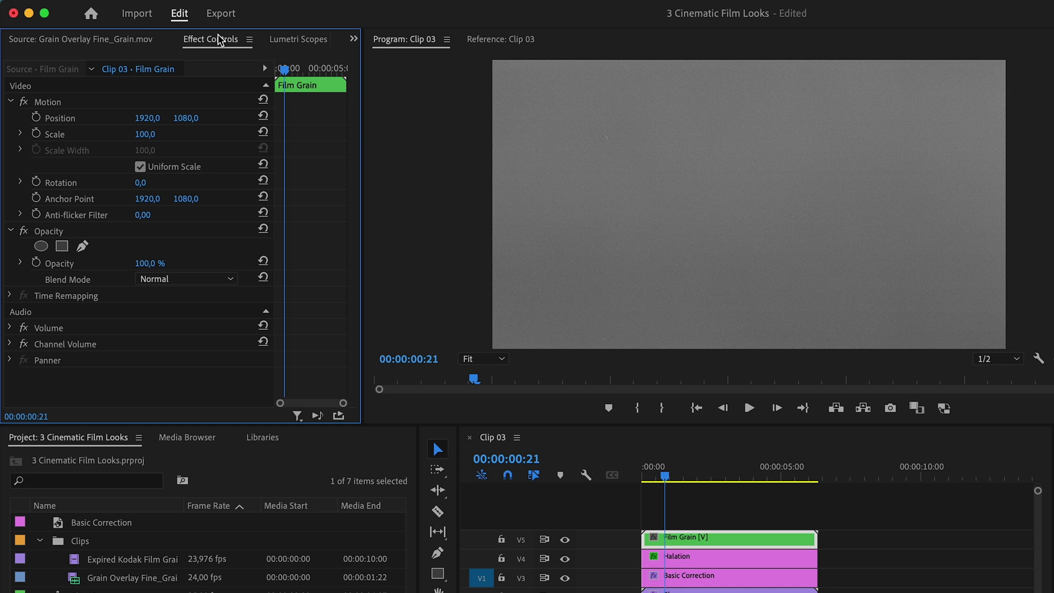
left_click(192, 280)
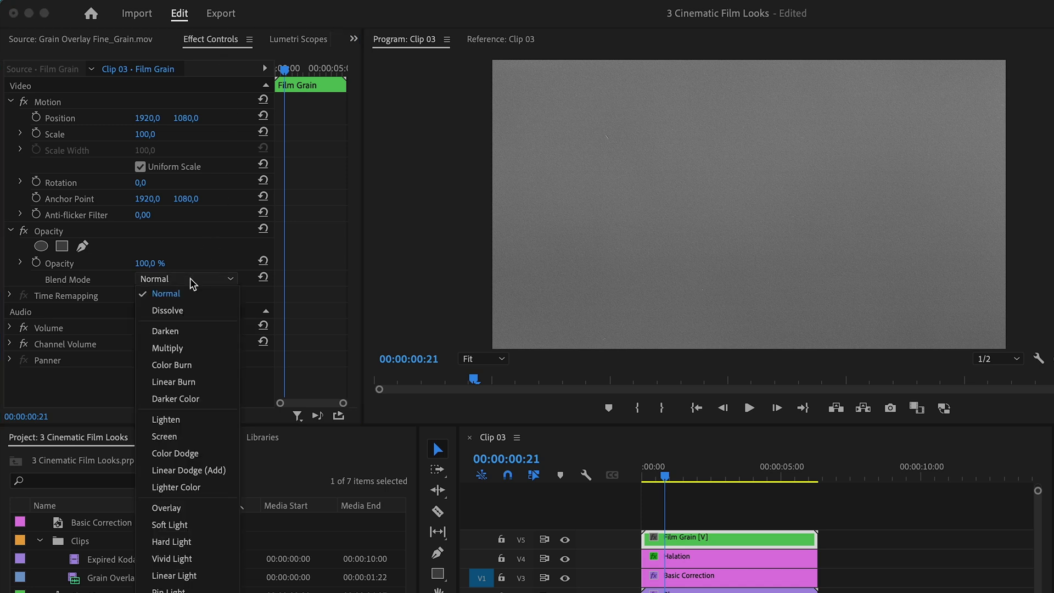
left_click(184, 508)
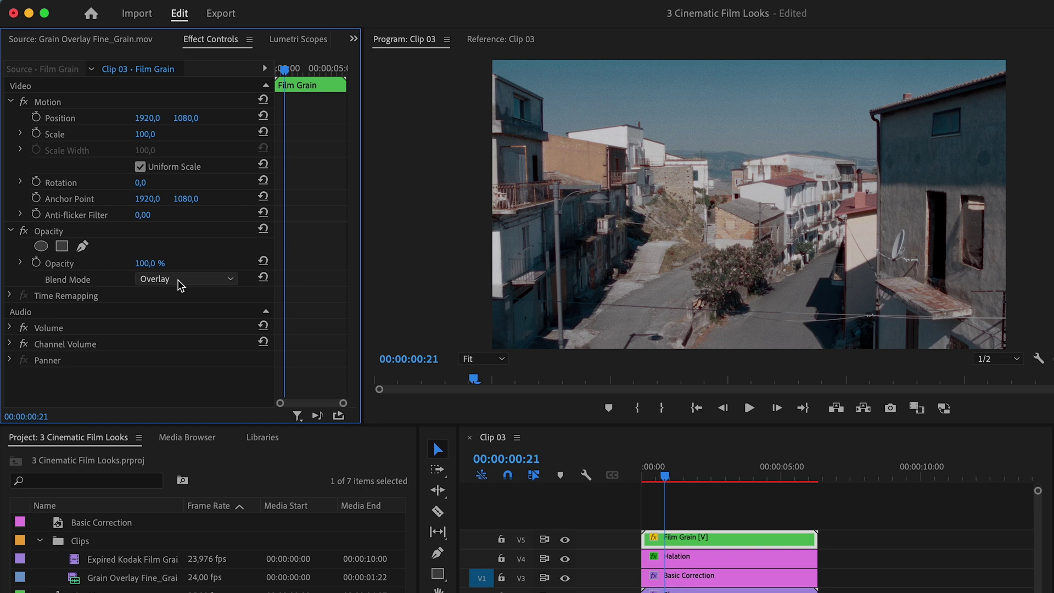
left_click(186, 279)
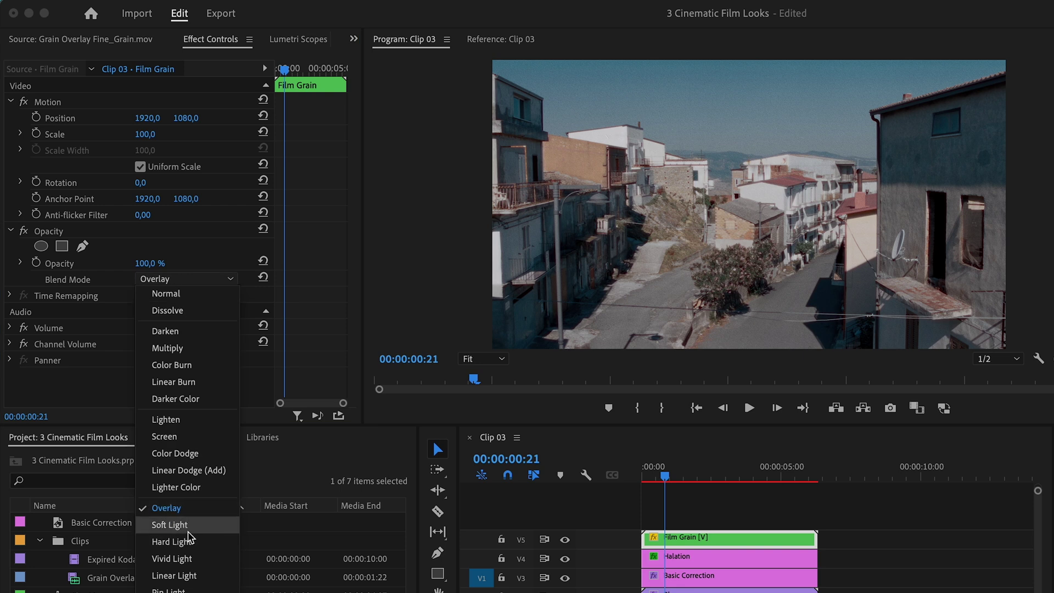
left_click(176, 508)
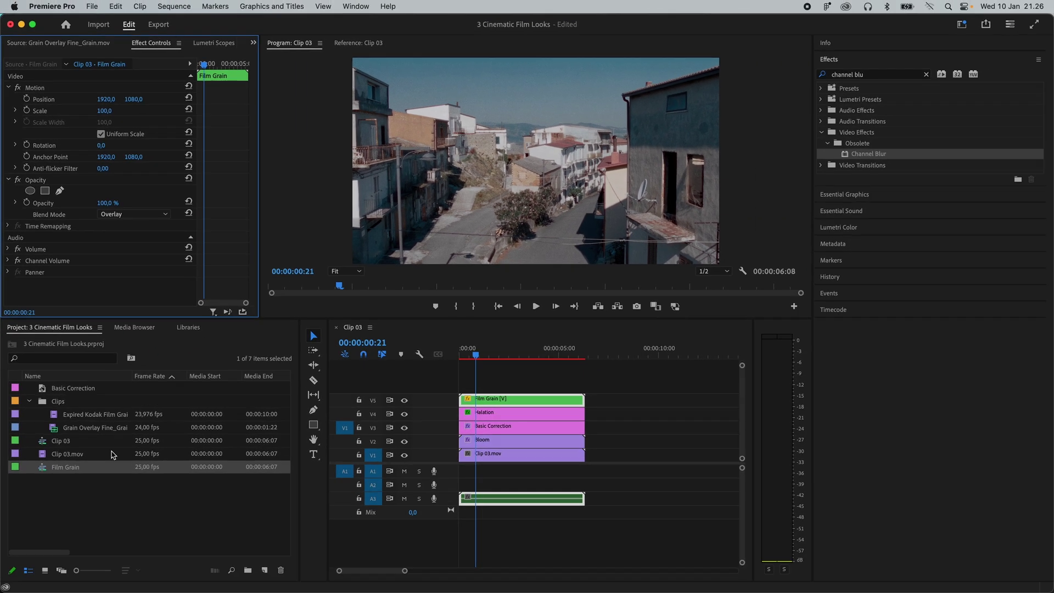
Step: Place the Expired Kodak Film Grain clip on V6 above Film Grain and trim its end to match the clips below
left_click_drag(91, 417, 543, 385)
left_click_drag(659, 386, 584, 385)
left_click(492, 354)
mouse_move(491, 354)
left_mouse_down()
mouse_move(506, 354)
mouse_move(485, 355)
left_mouse_up()
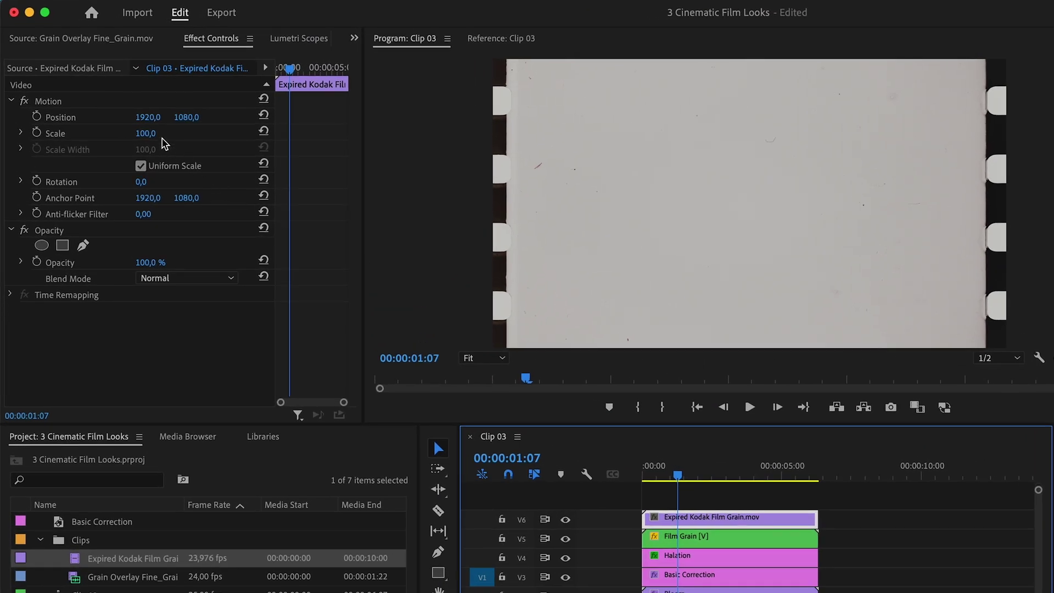
Step: On the Expired Kodak Film Grain clip, set Scale to 110, Opacity to 20 % and the blend mode to Soft Light
left_click(146, 134)
type("110")
key("Return")
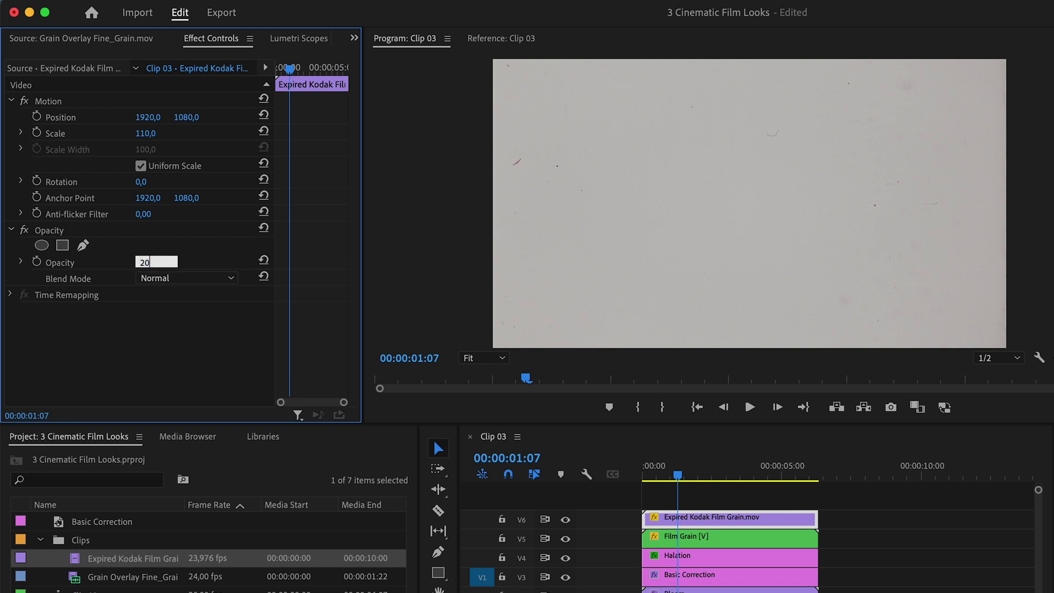
key("Return")
left_click(174, 280)
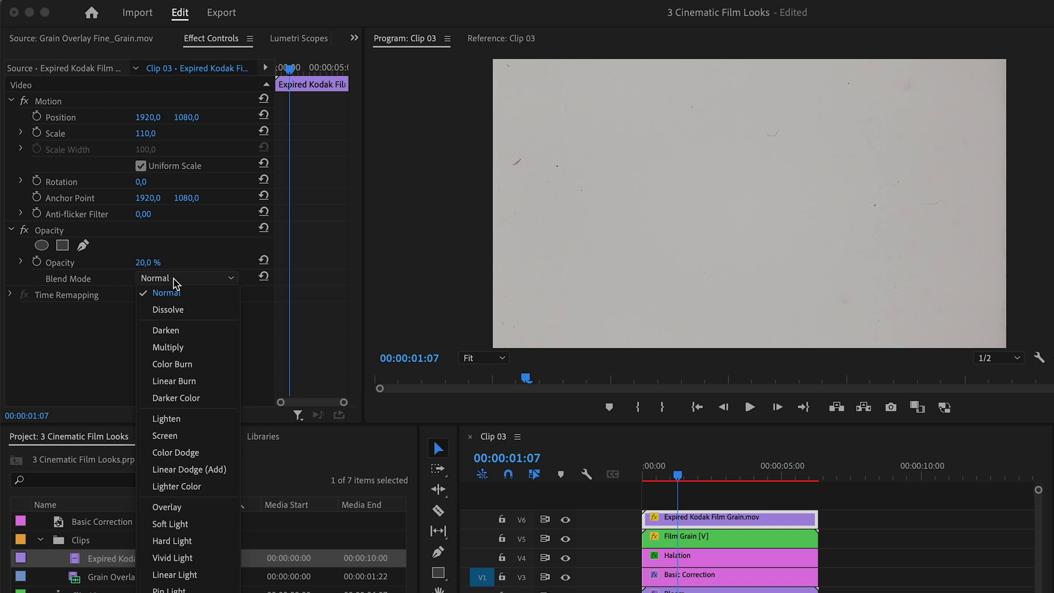
left_click(187, 525)
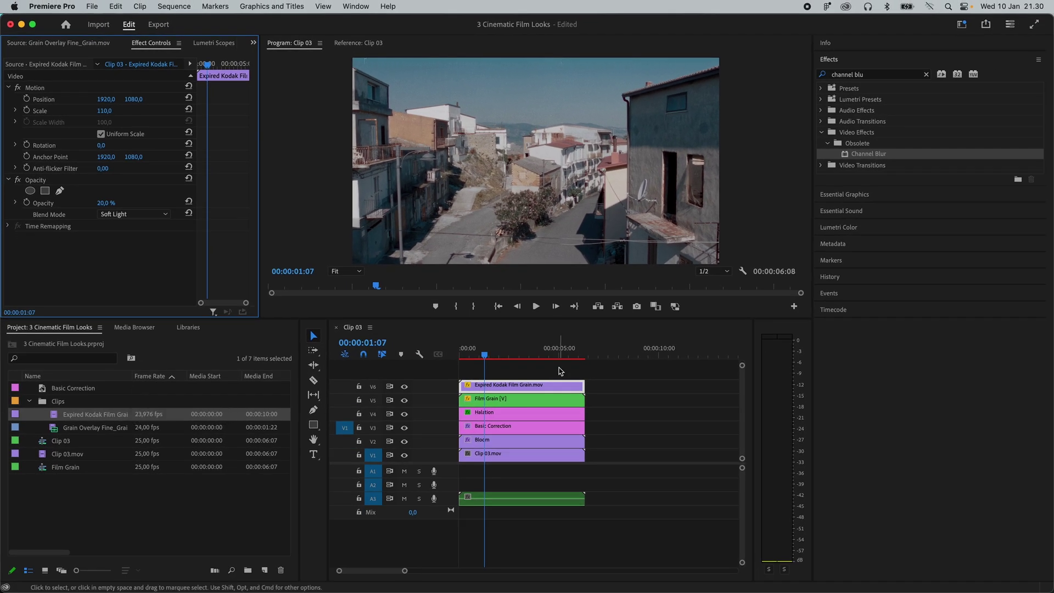
Step: Nest all the clips in the Clip 03 timeline into one sequence, keeping the default name Nested Sequence 02
left_click_drag(527, 370, 476, 506)
right_click(509, 392)
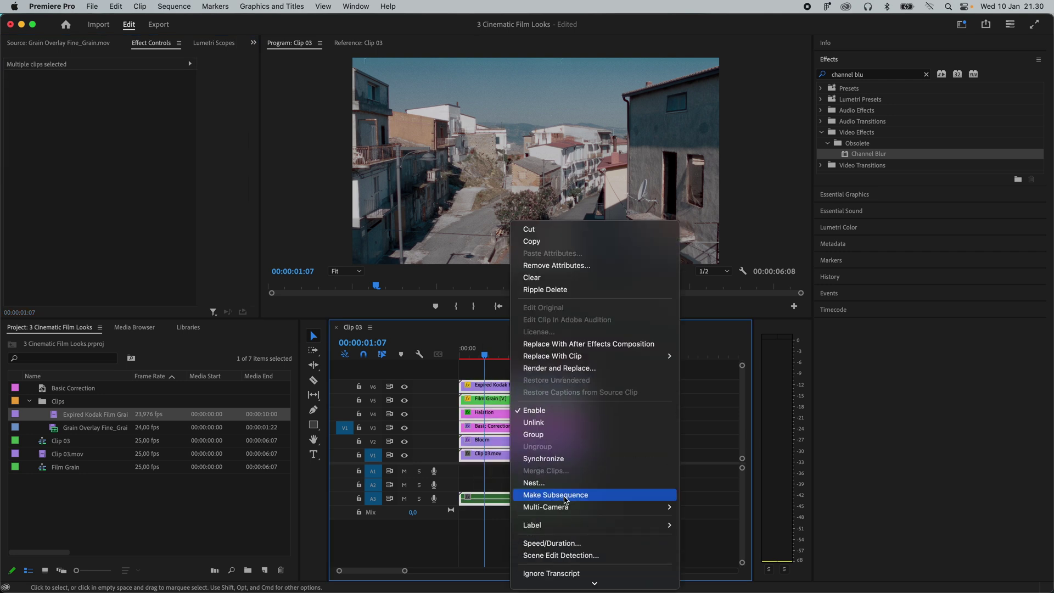
left_click(568, 482)
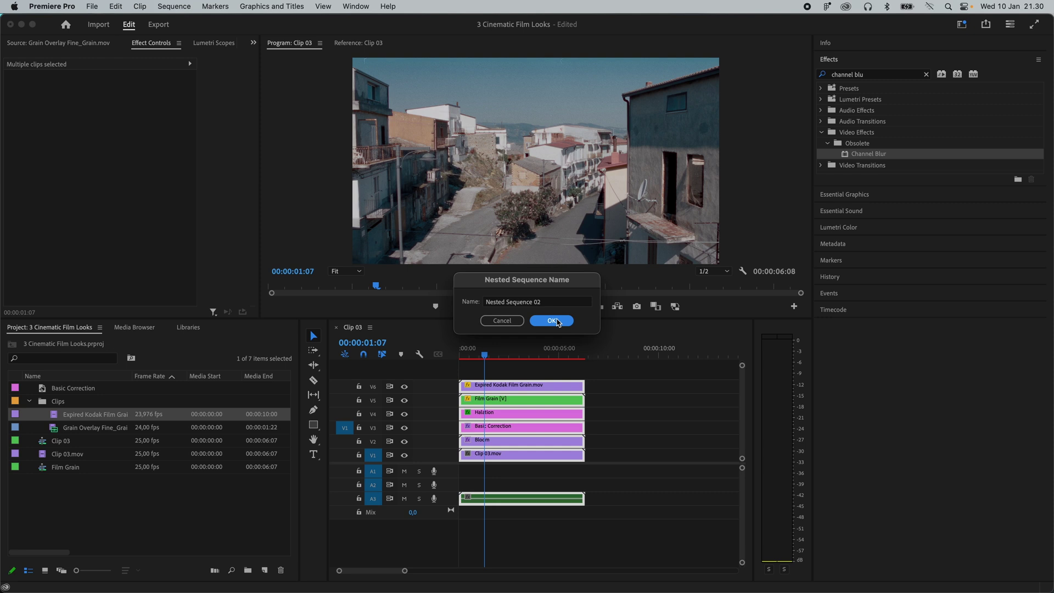
left_click(549, 320)
Step: Apply the Posterize Time effect to Nested Sequence 02 and set its Frame Rate to 18
left_click(787, 79)
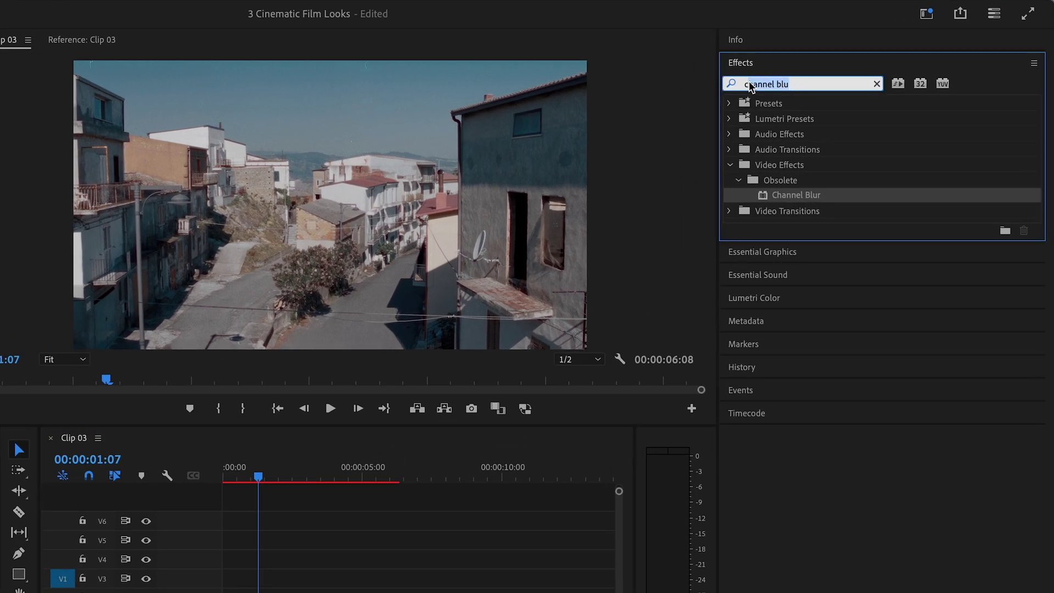
type("posterize t")
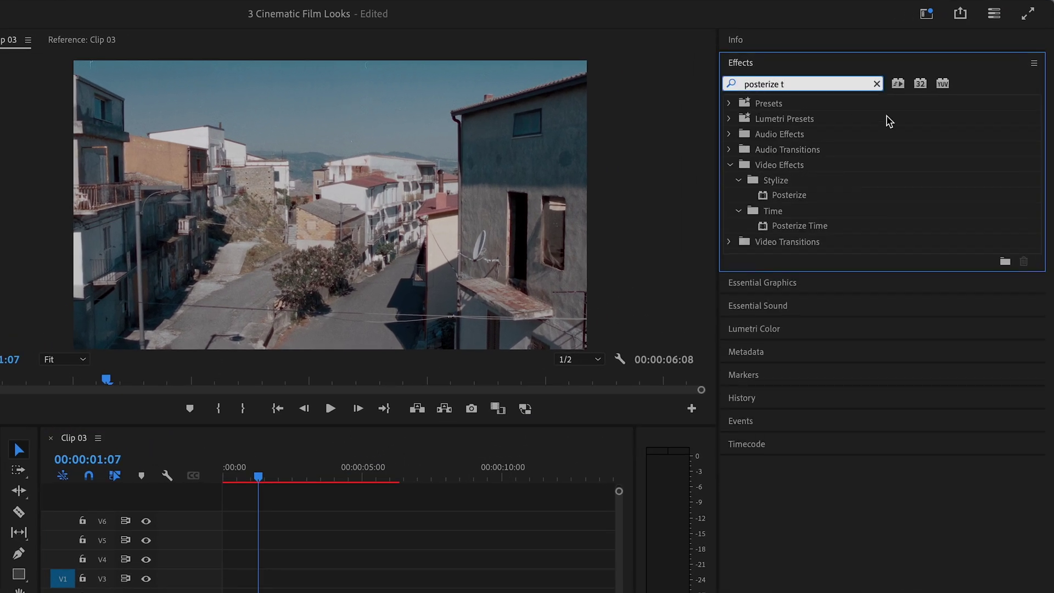
left_click_drag(799, 225, 540, 459)
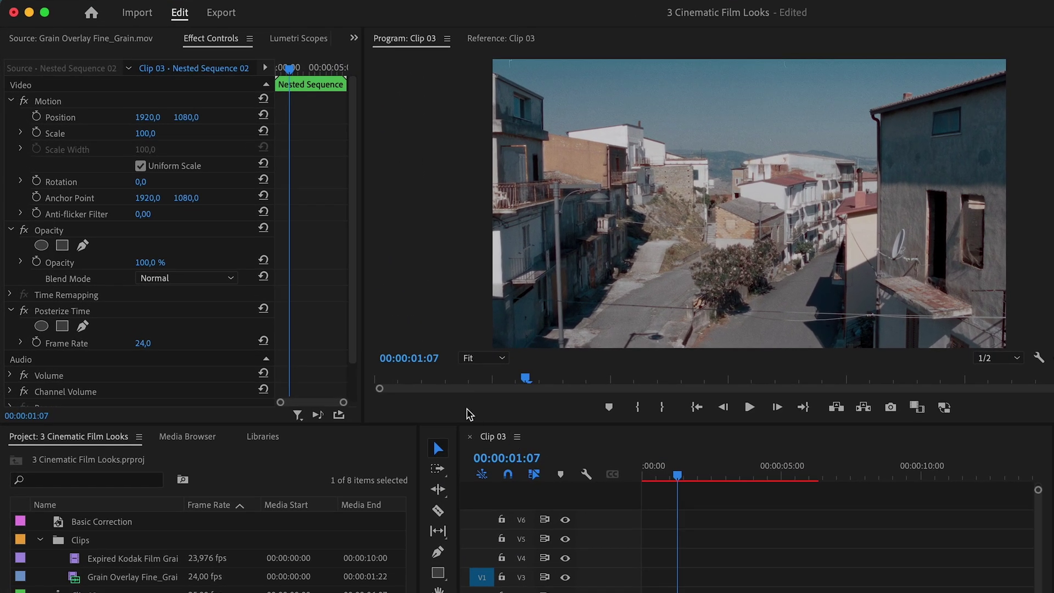
left_click(144, 343)
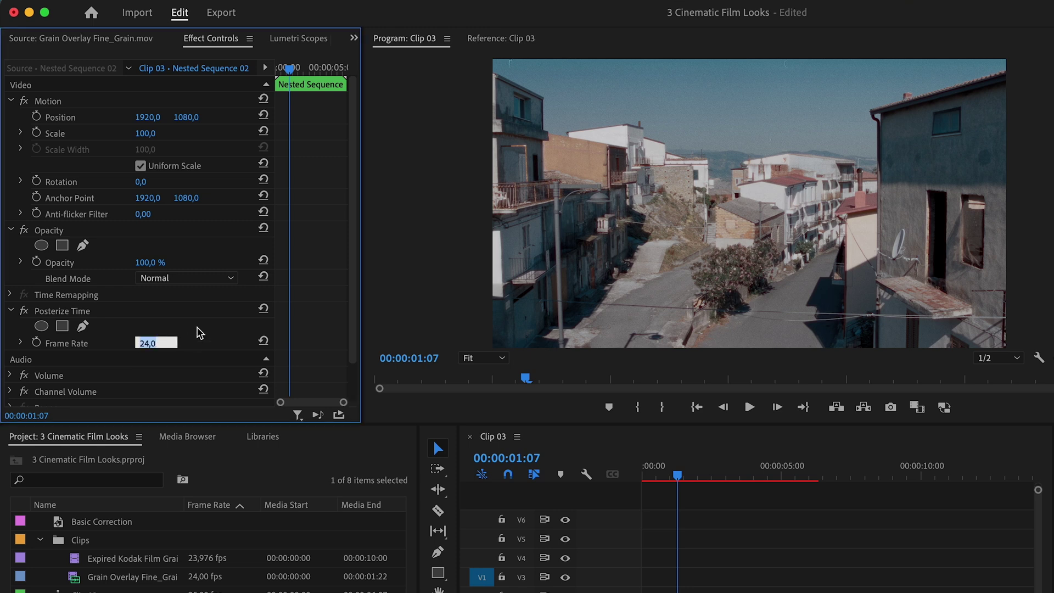
type("18")
key("Return")
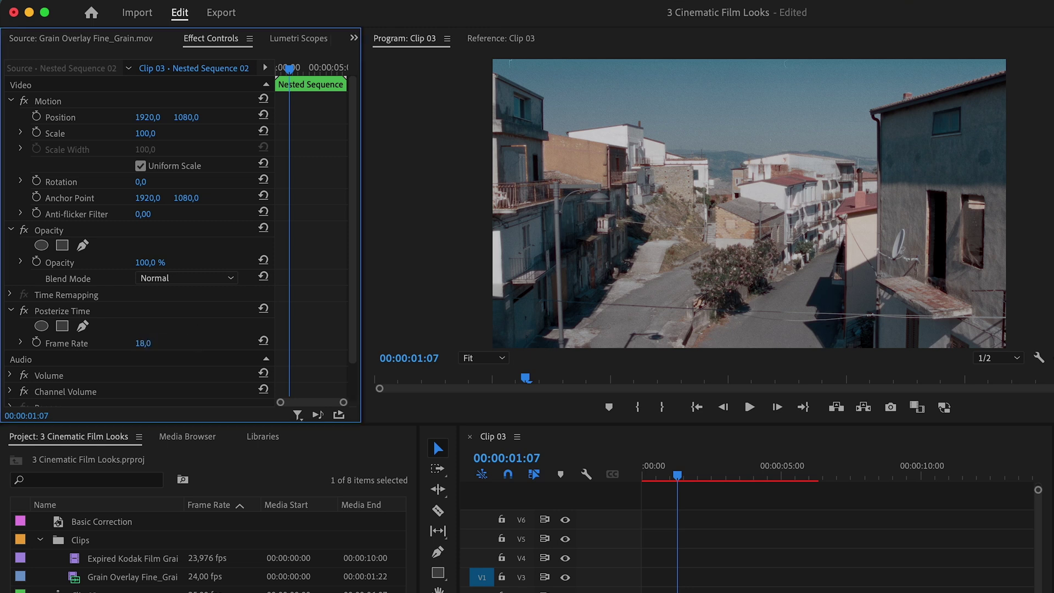